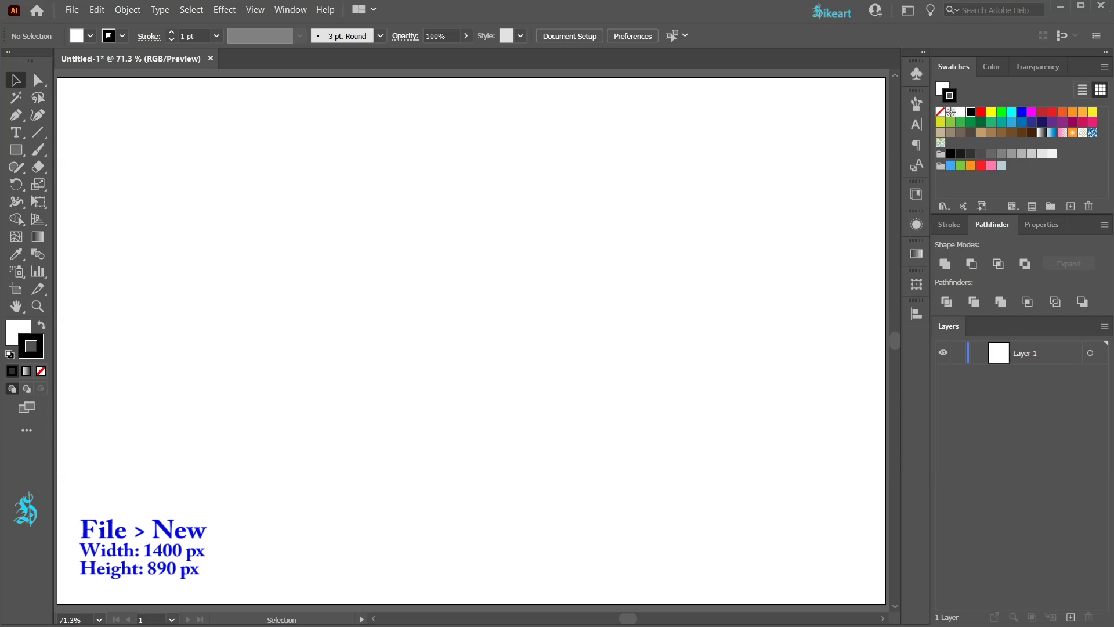
Draw a small orange square, about 47 px, with no stroke near the artboard's top-left
click(41, 370)
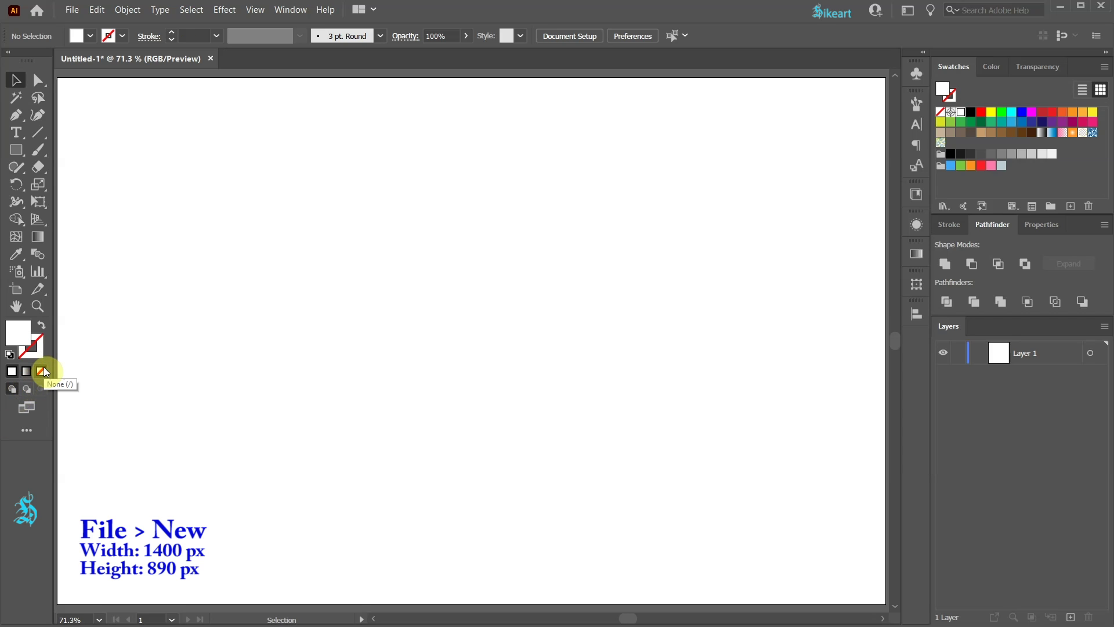
click(1084, 113)
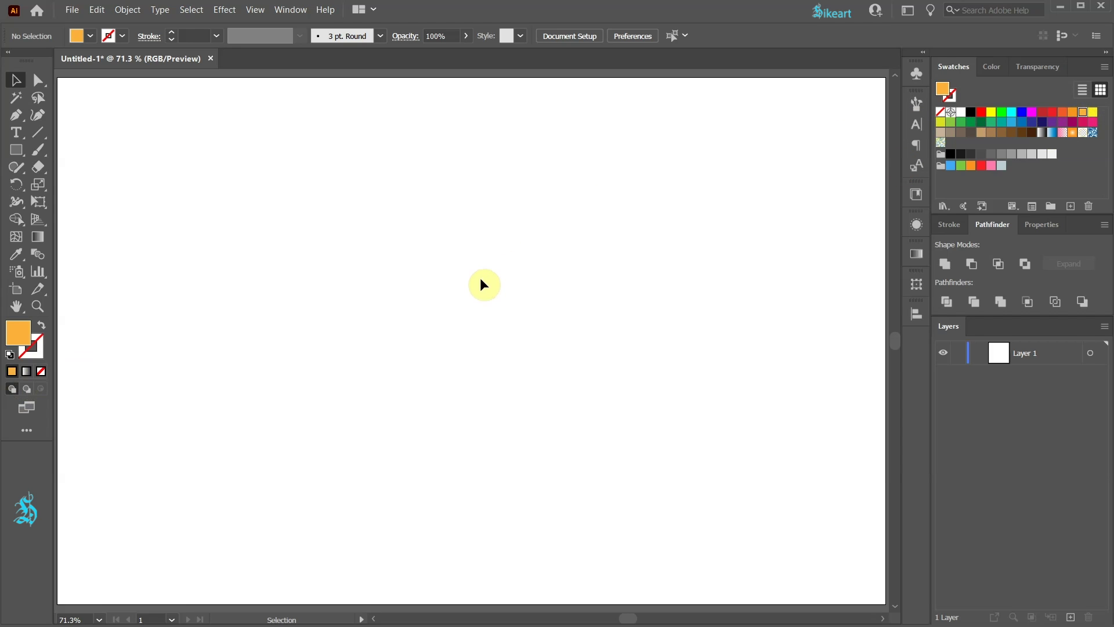
key(m)
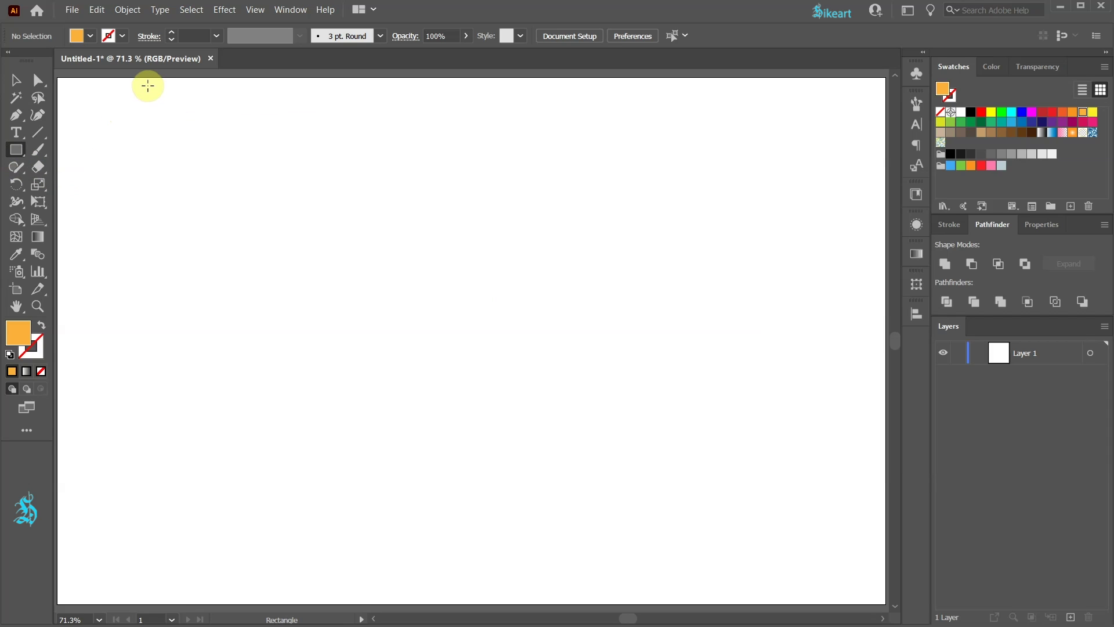
drag(148, 84, 182, 117)
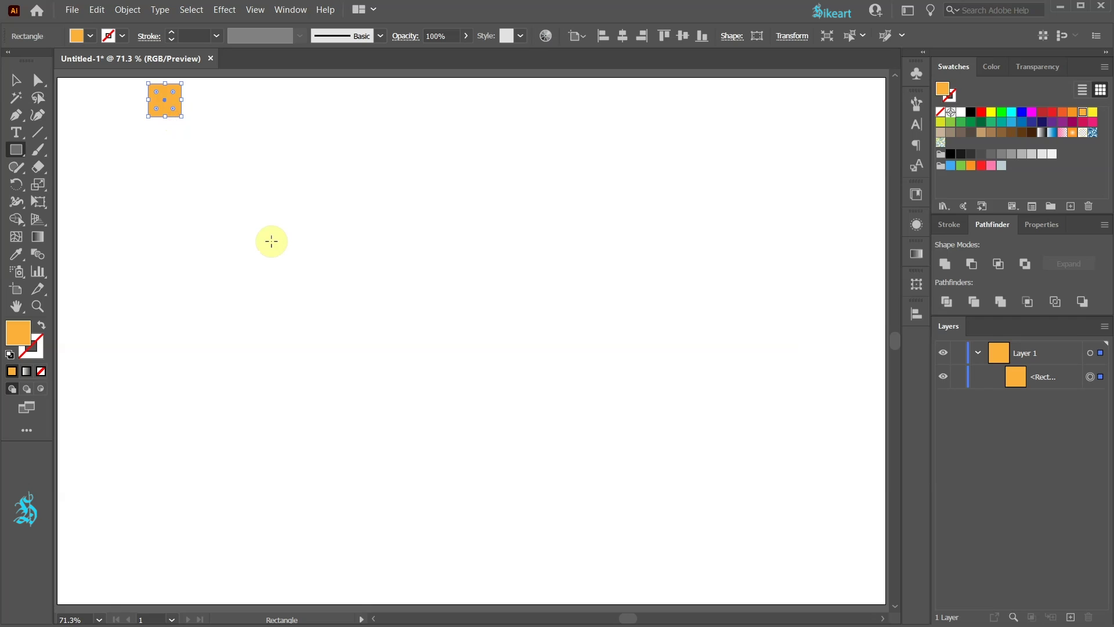
Make the square a repeat grid with 16 px horizontal and vertical spacing, extended to 12×12
click(138, 11)
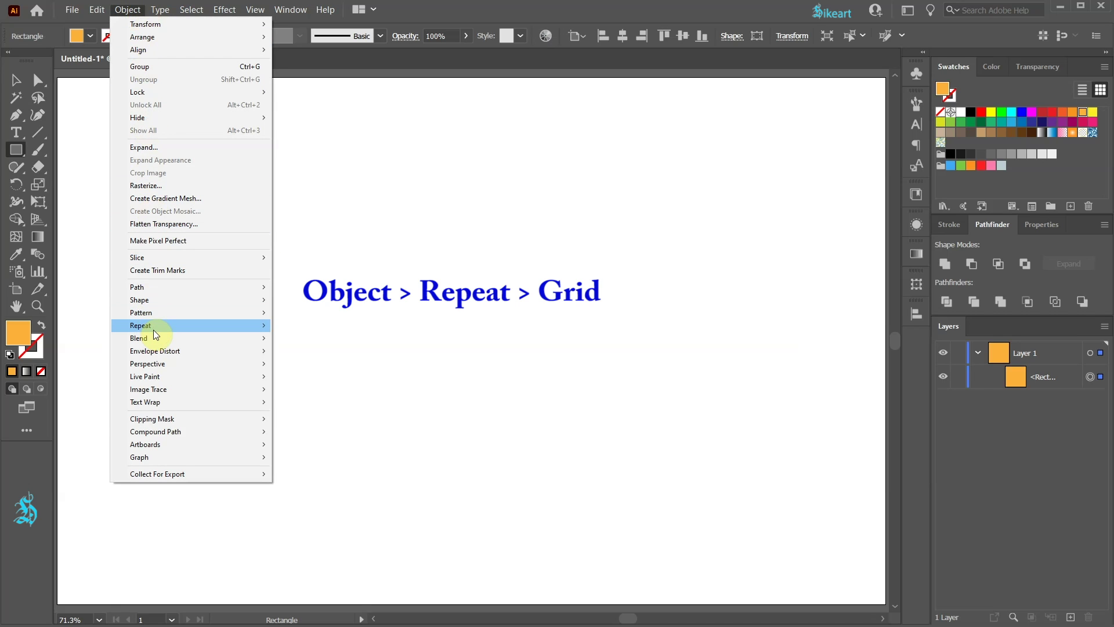
mouse_move(154, 327)
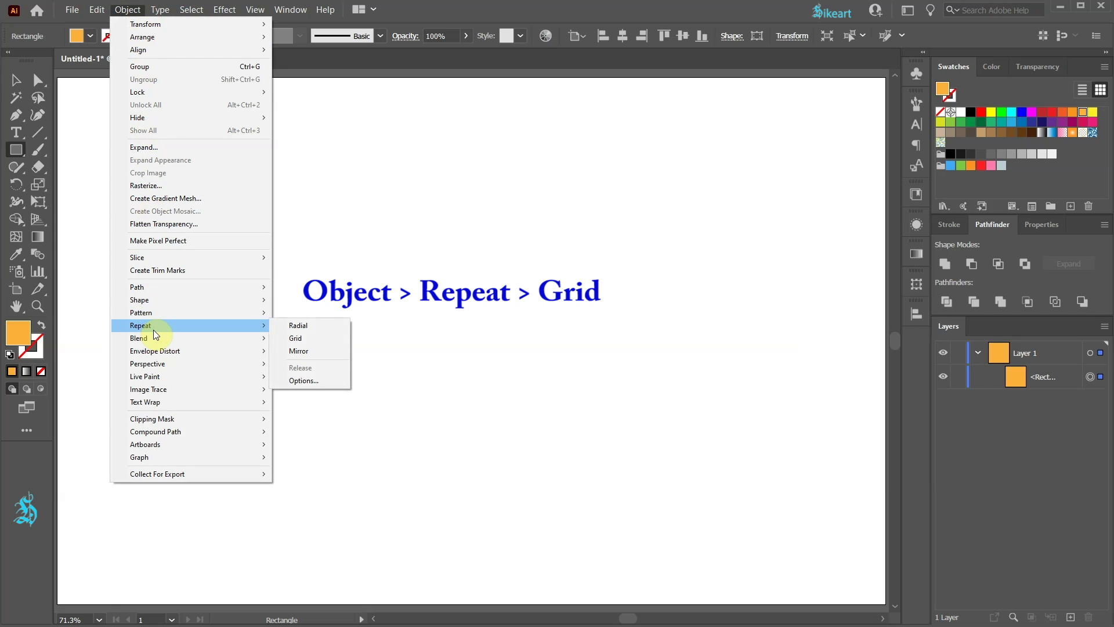
click(306, 340)
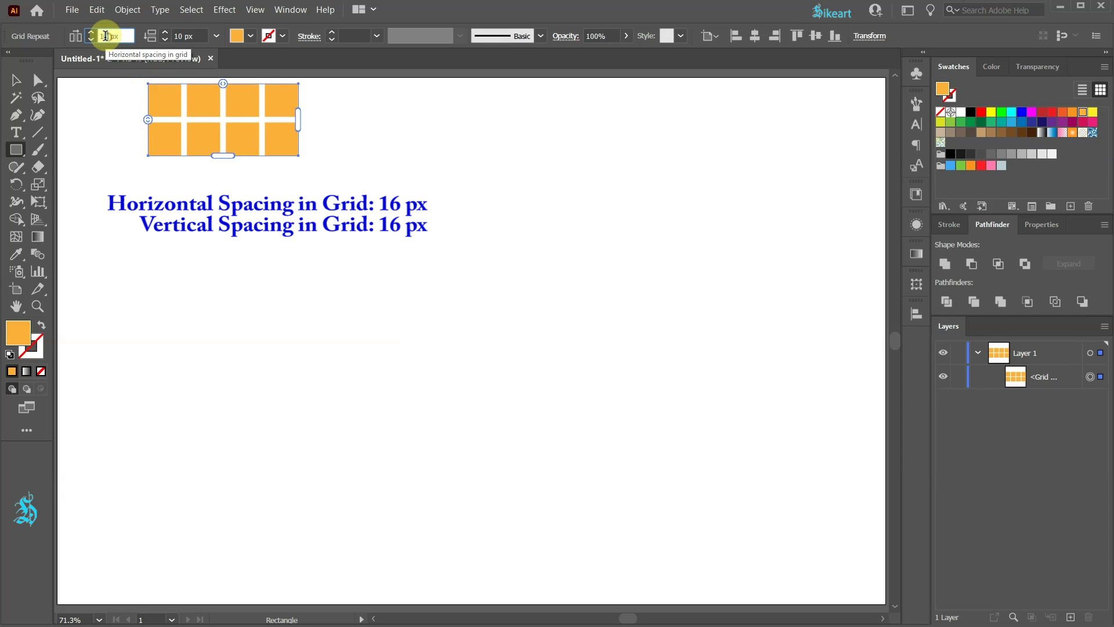
text(16)
click(178, 34)
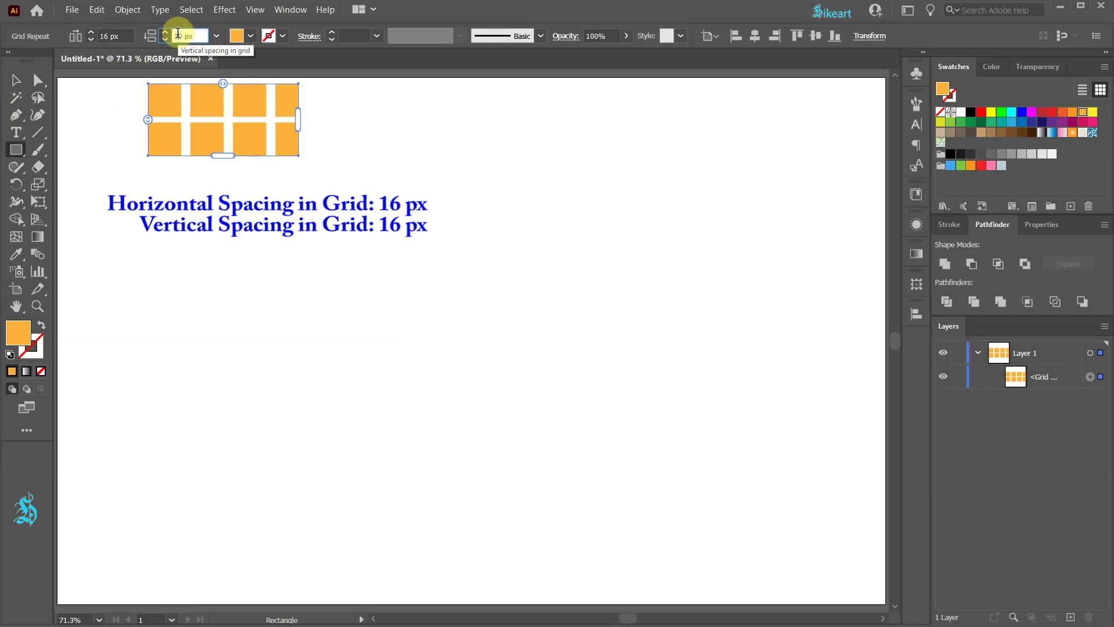
text(16)
key(Return)
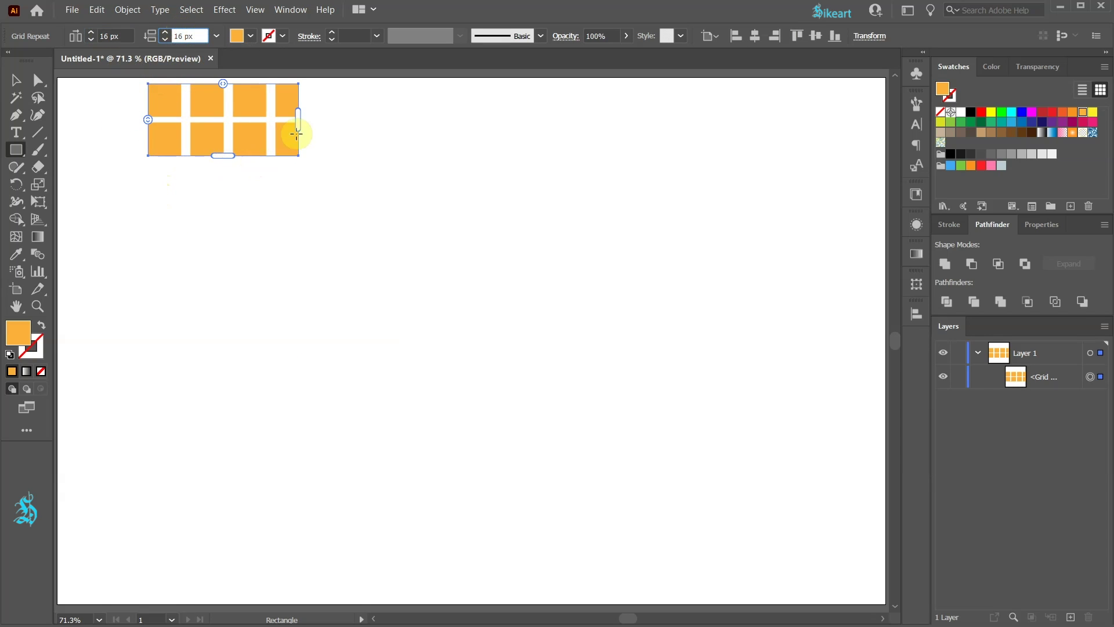
drag(297, 119, 652, 99)
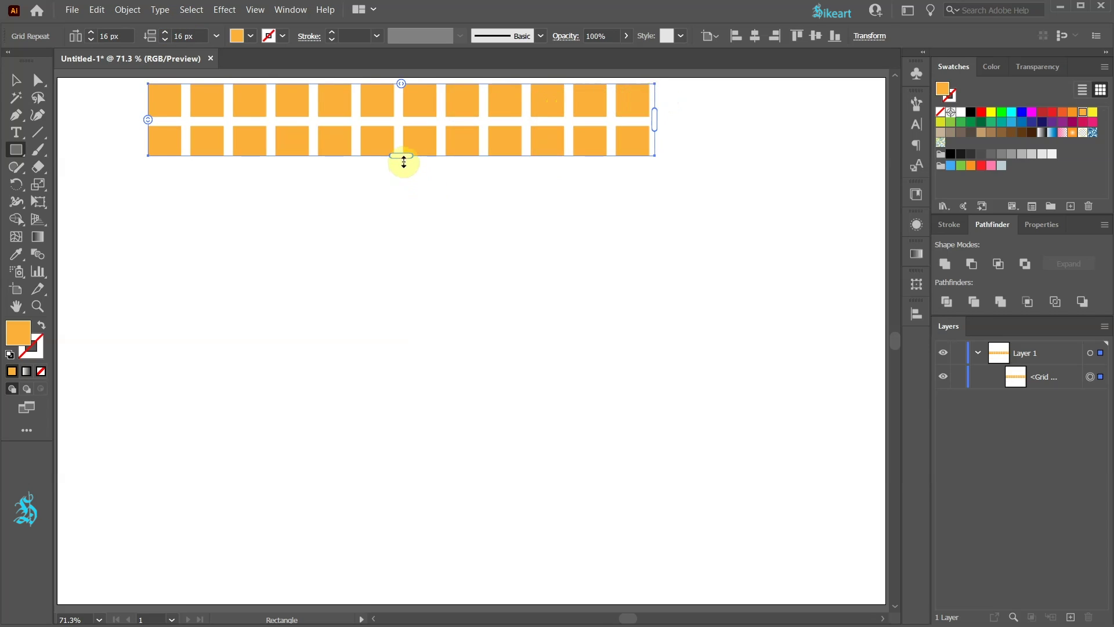
drag(403, 159, 426, 593)
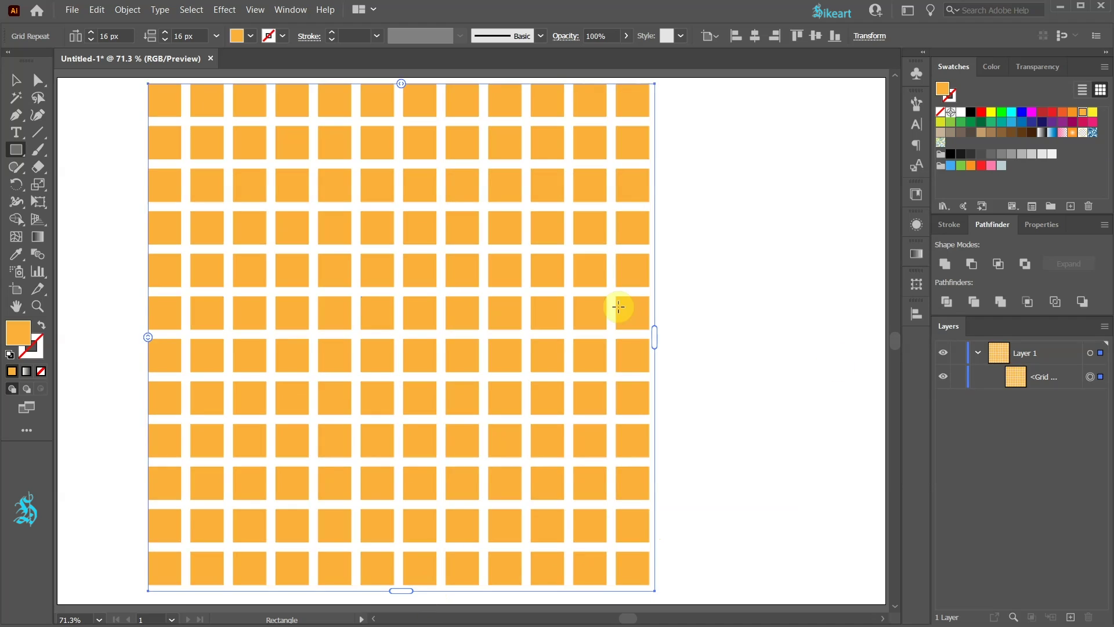
Expand the repeat grid and apply Pathfinder Merge to get a group of separate squares
click(128, 10)
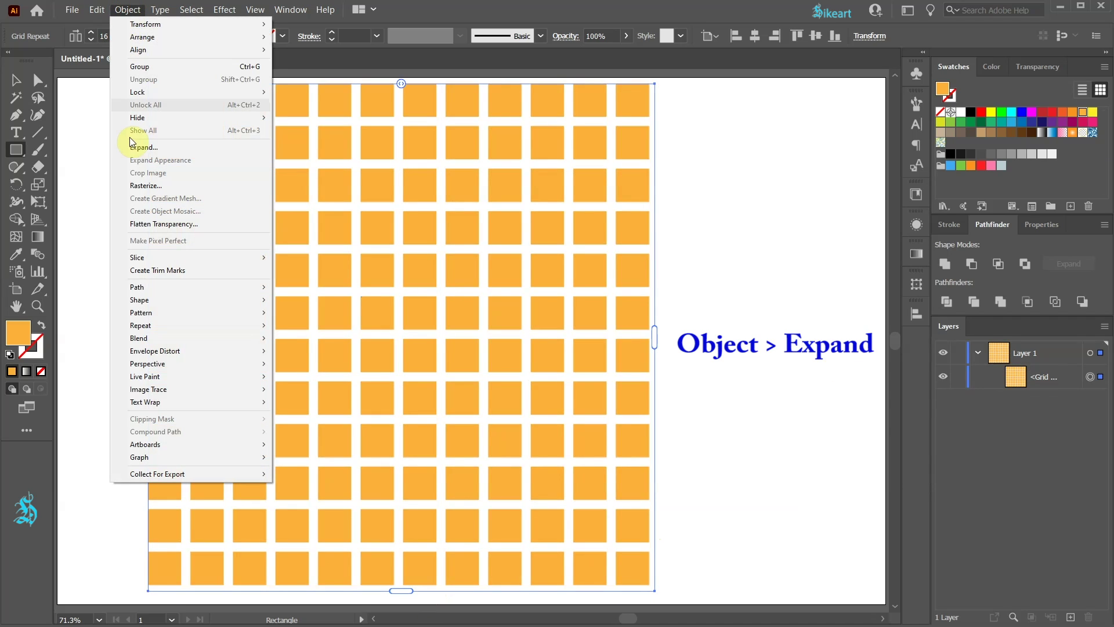
click(137, 152)
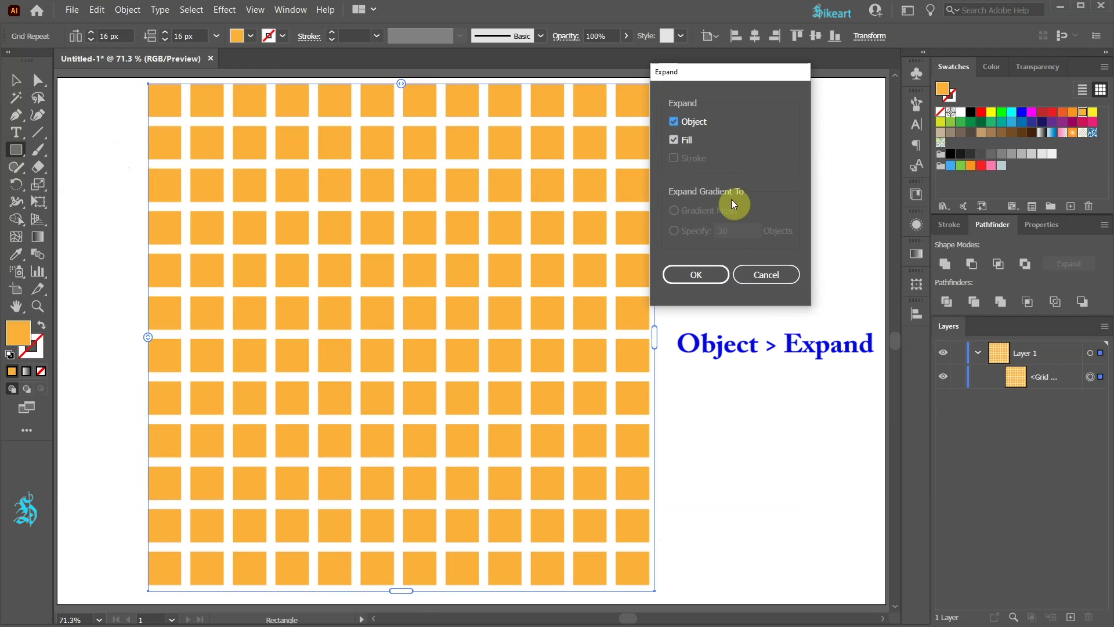
click(721, 273)
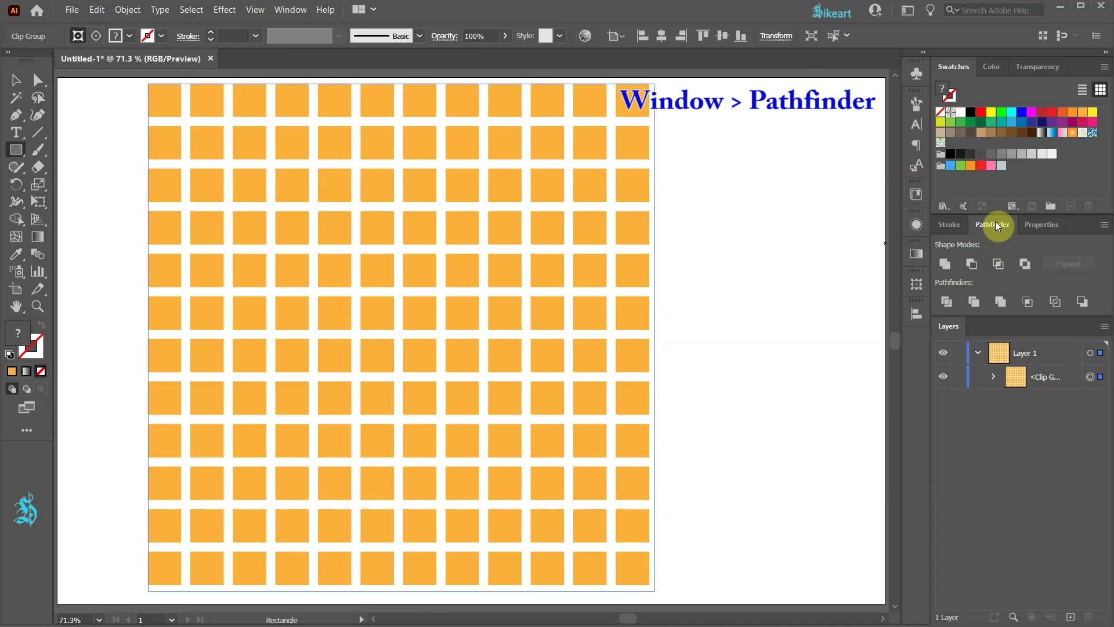
click(999, 301)
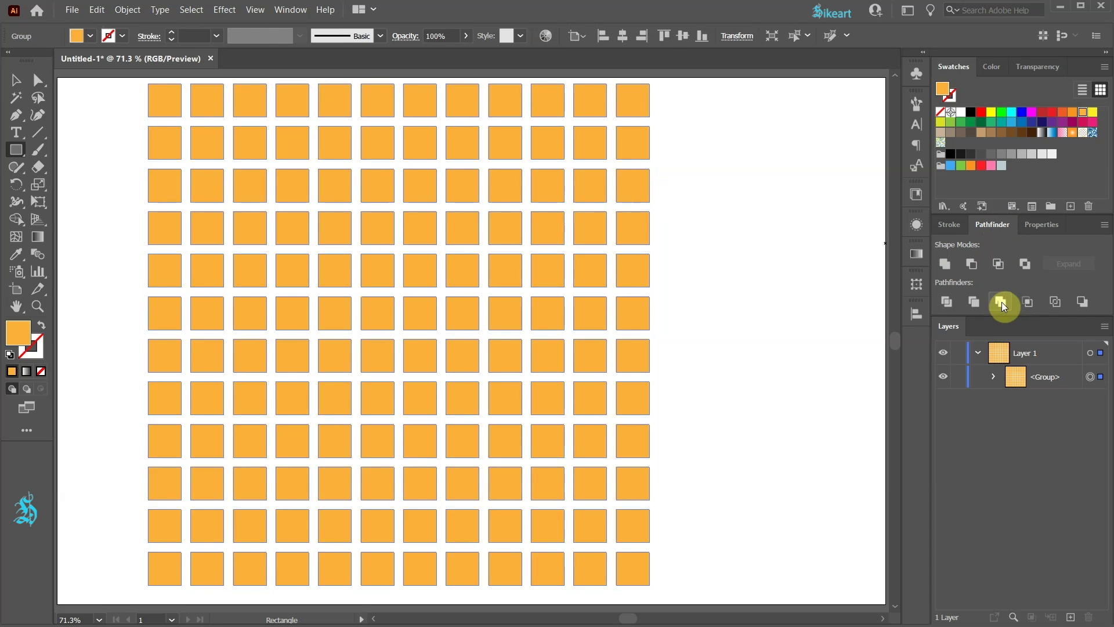
key(ctrl)
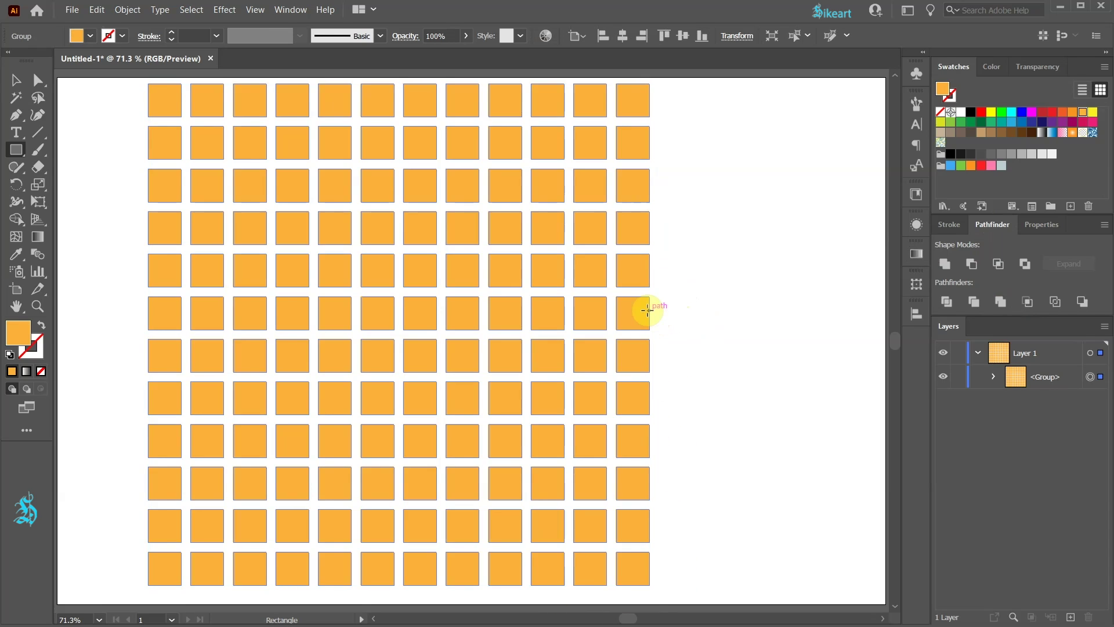
Add the square grid to the Symbols panel as a new symbol, then delete it from the artboard
click(918, 72)
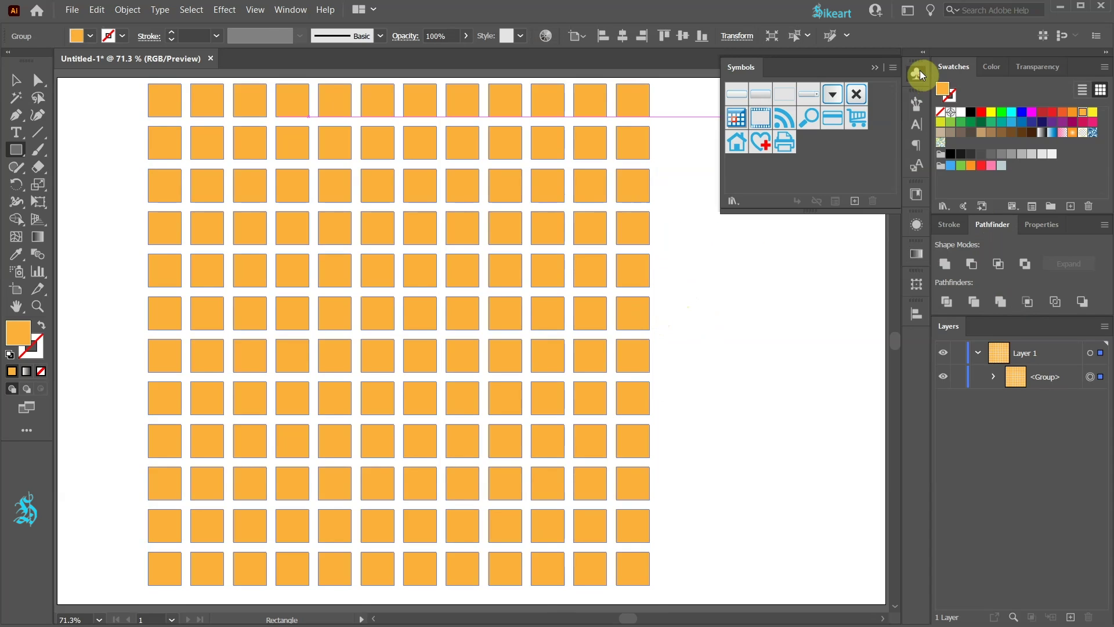
drag(628, 150, 813, 164)
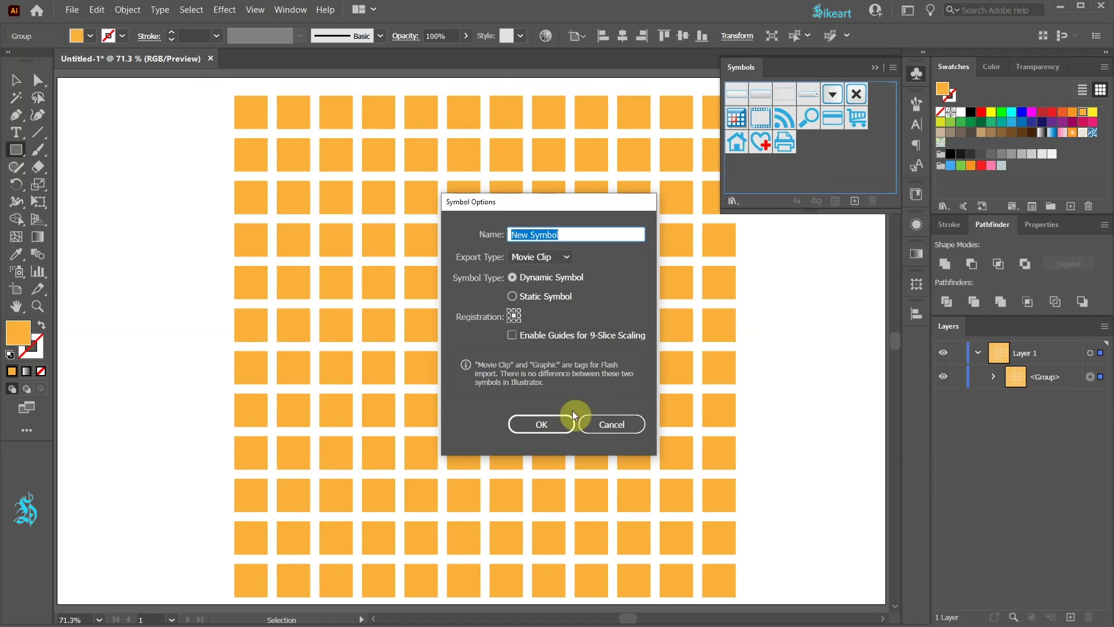
click(552, 426)
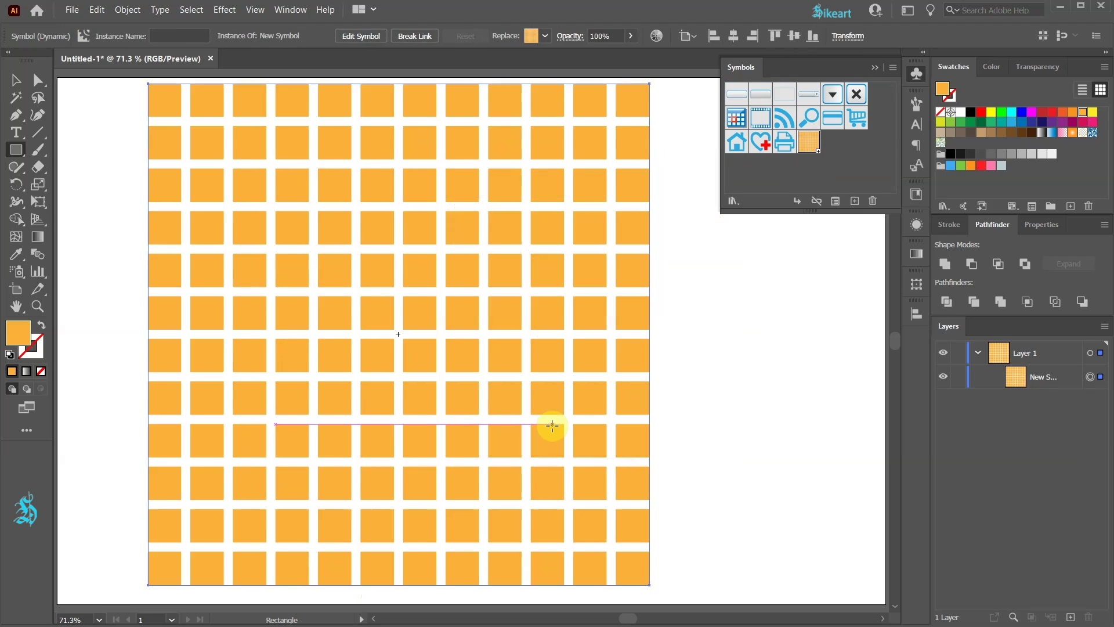
click(875, 68)
key(Delete)
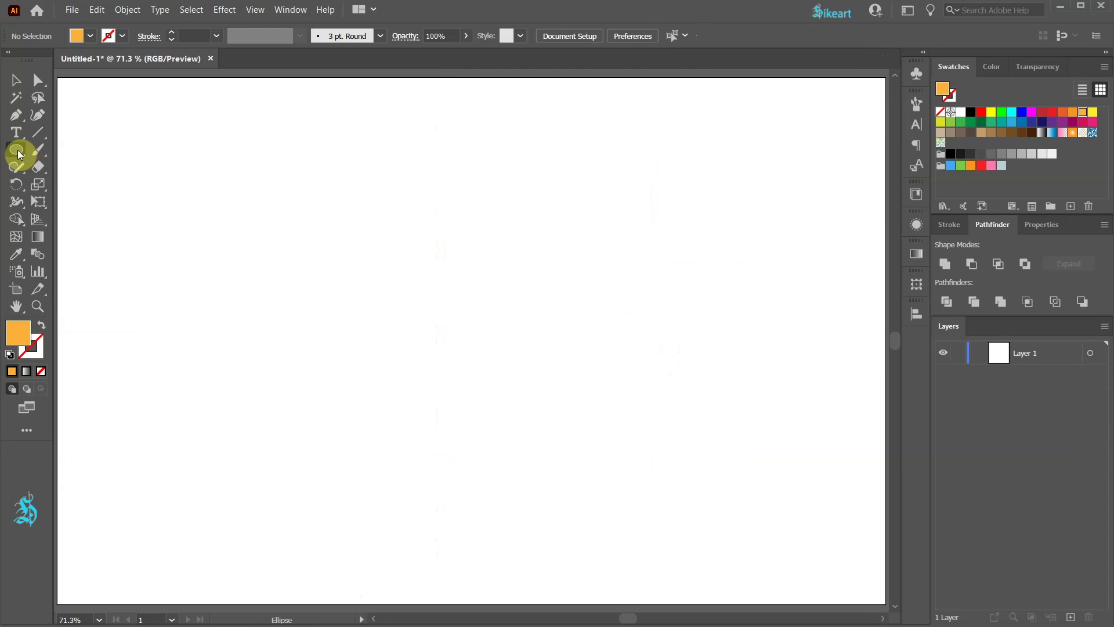
Draw a large orange circle at the centre, paste a copy in front, and lock and hide the original
click(19, 152)
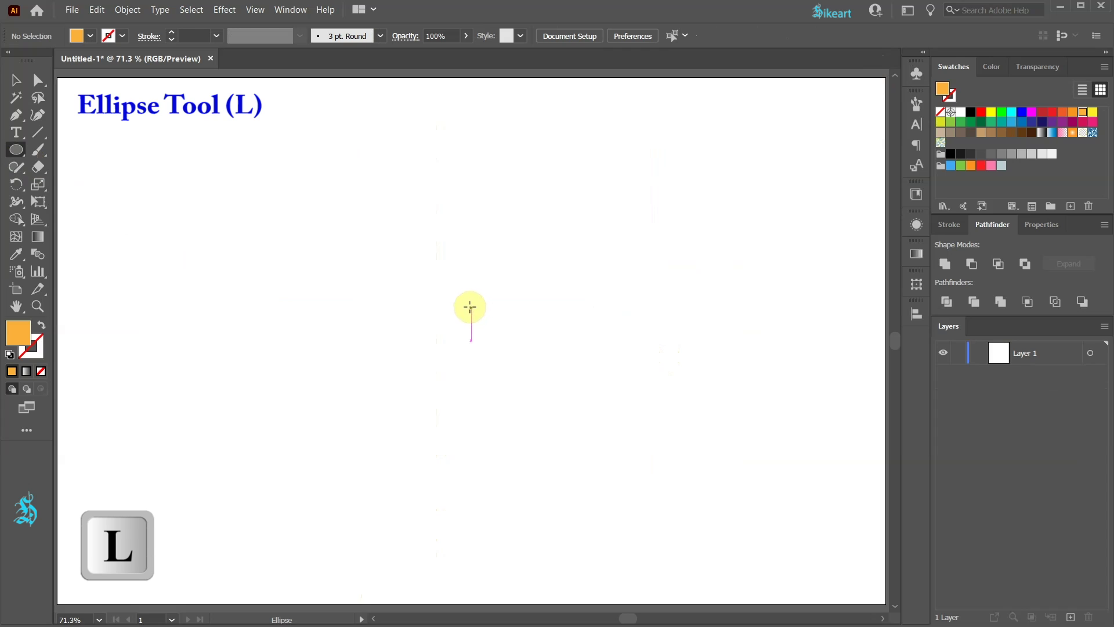
drag(471, 301, 572, 476)
key(ctrl+c)
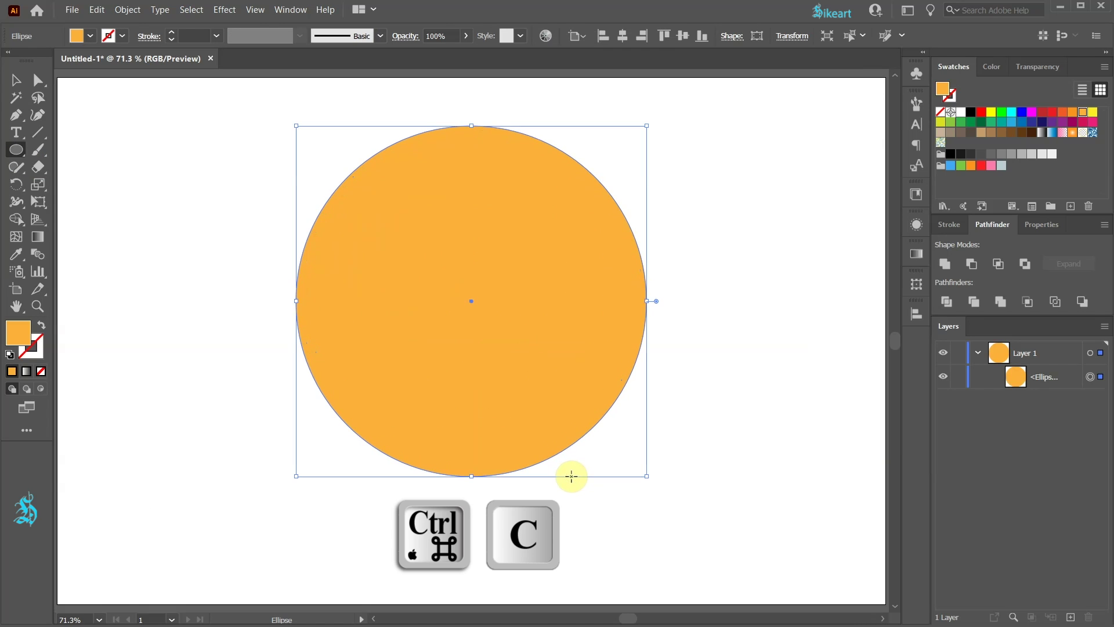
key(ctrl)
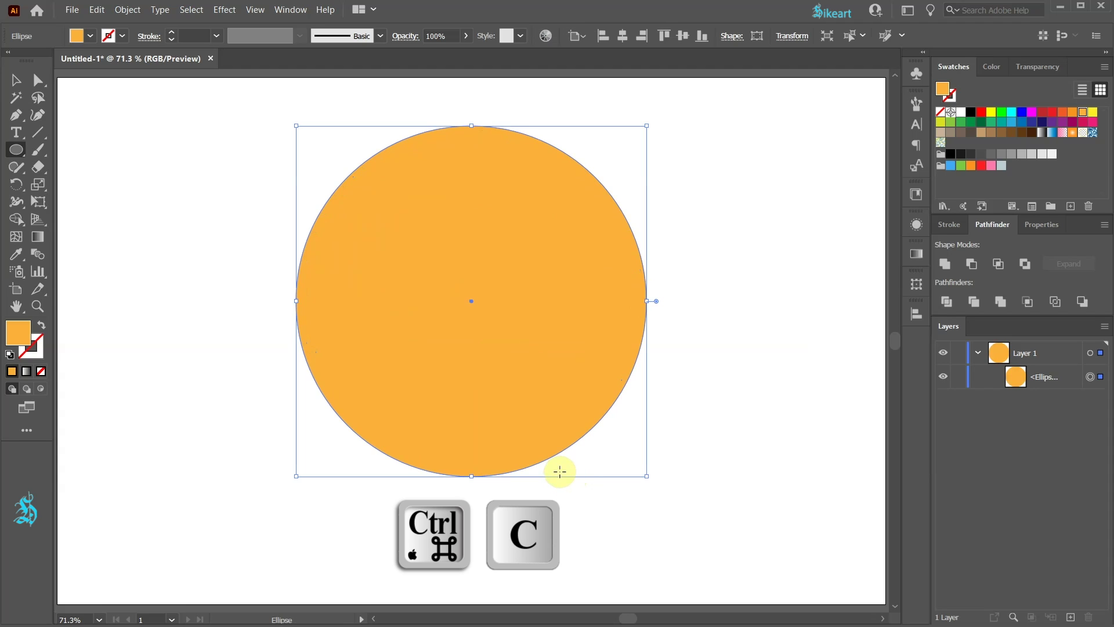
key(ctrl+f)
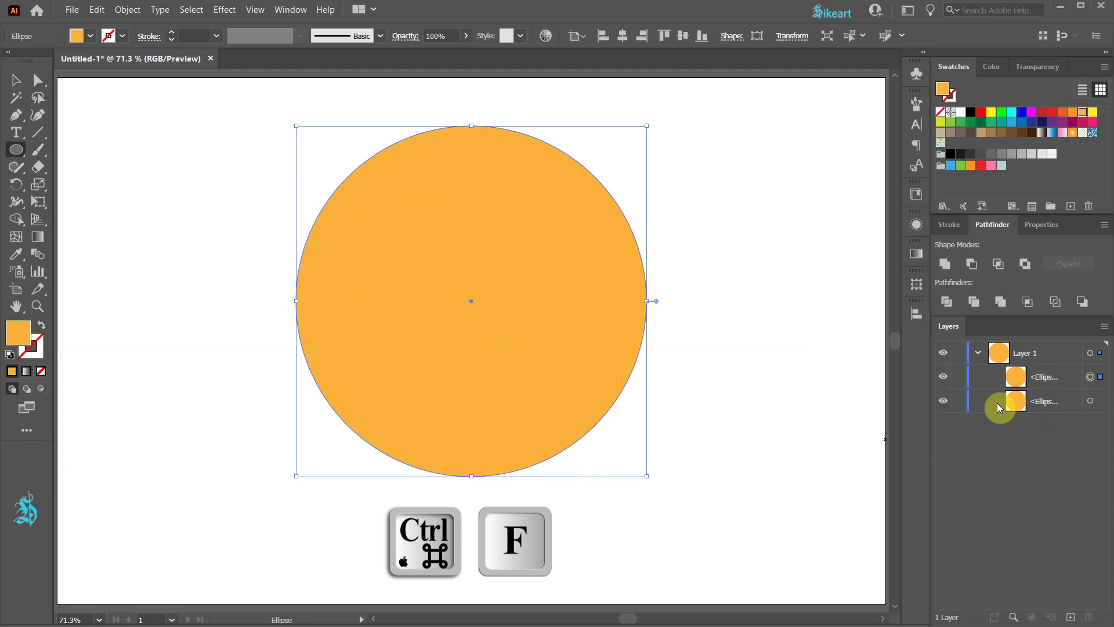
click(959, 401)
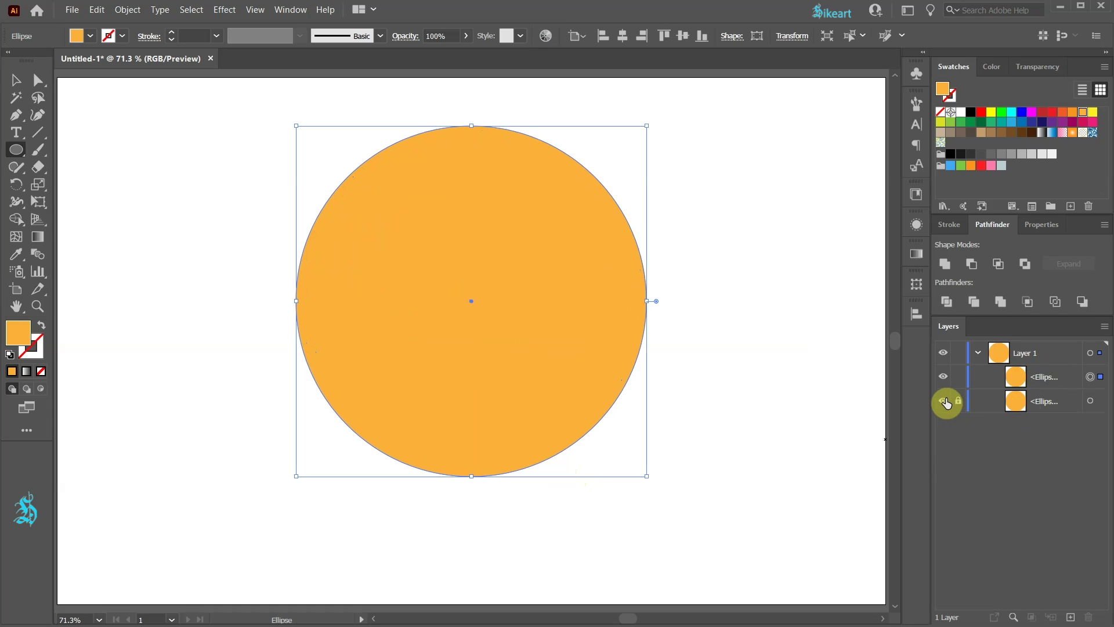
click(943, 401)
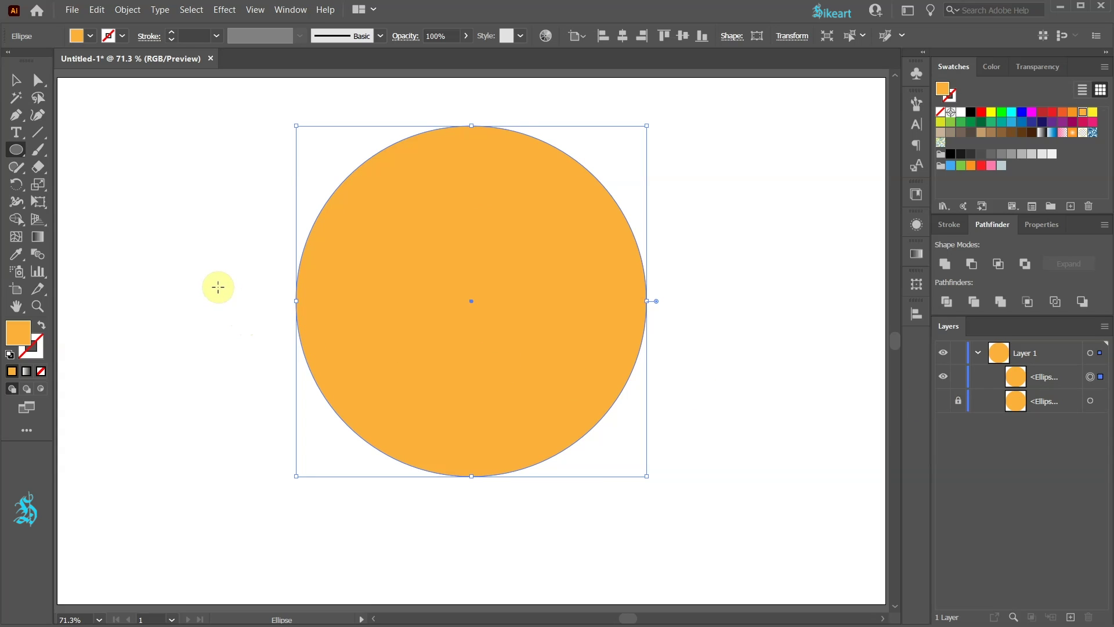
Delete the circle's left anchor point to leave a right half-circle path
key(a)
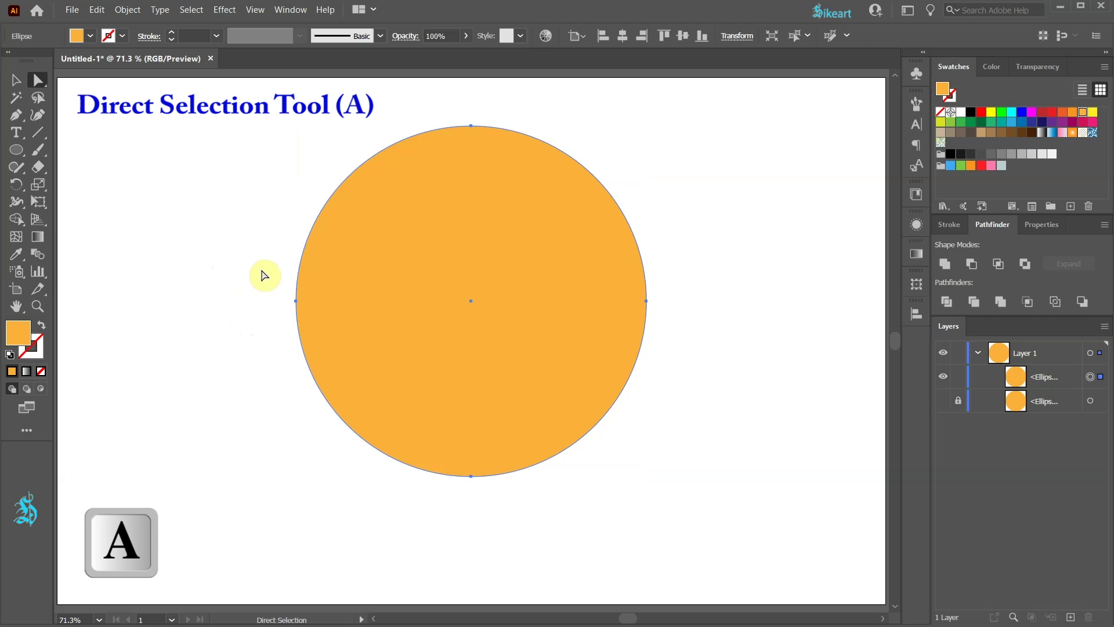
drag(264, 275, 325, 331)
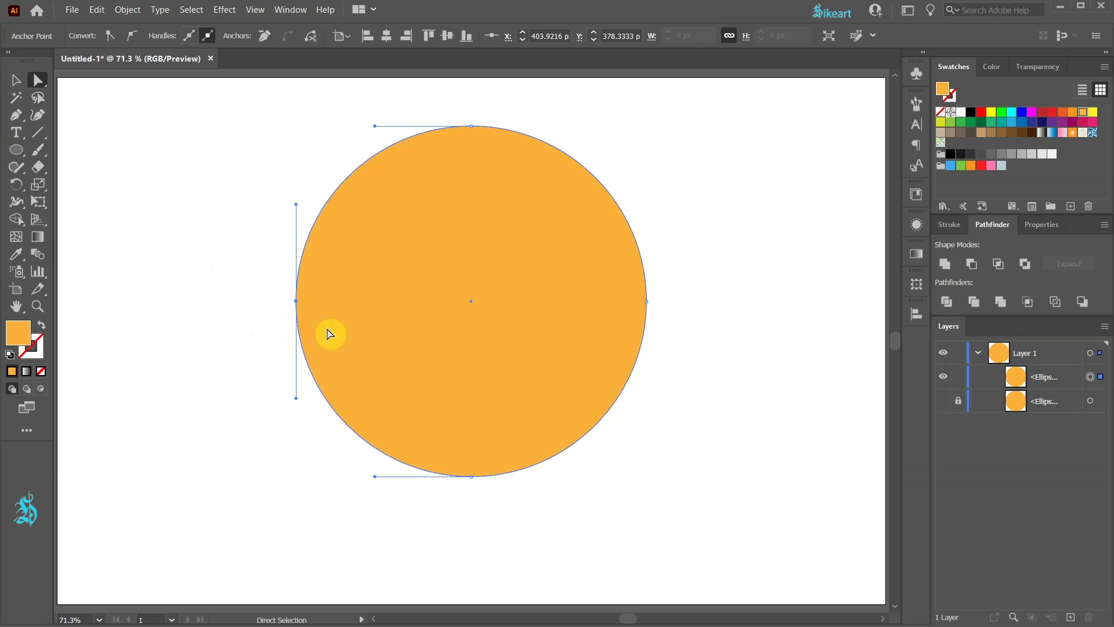
key(Delete)
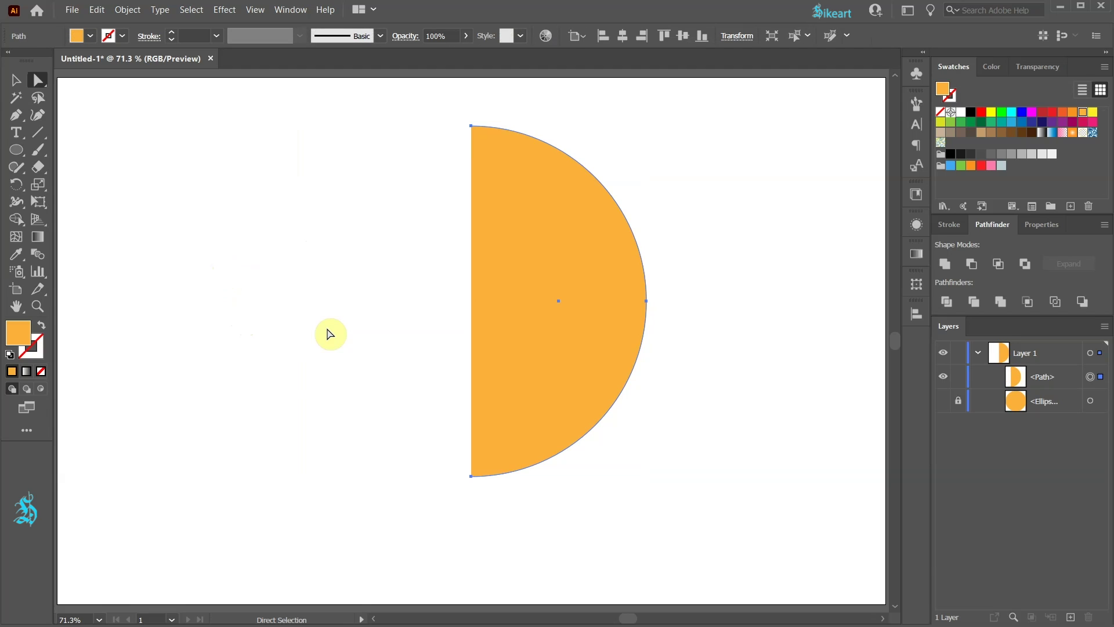
click(225, 10)
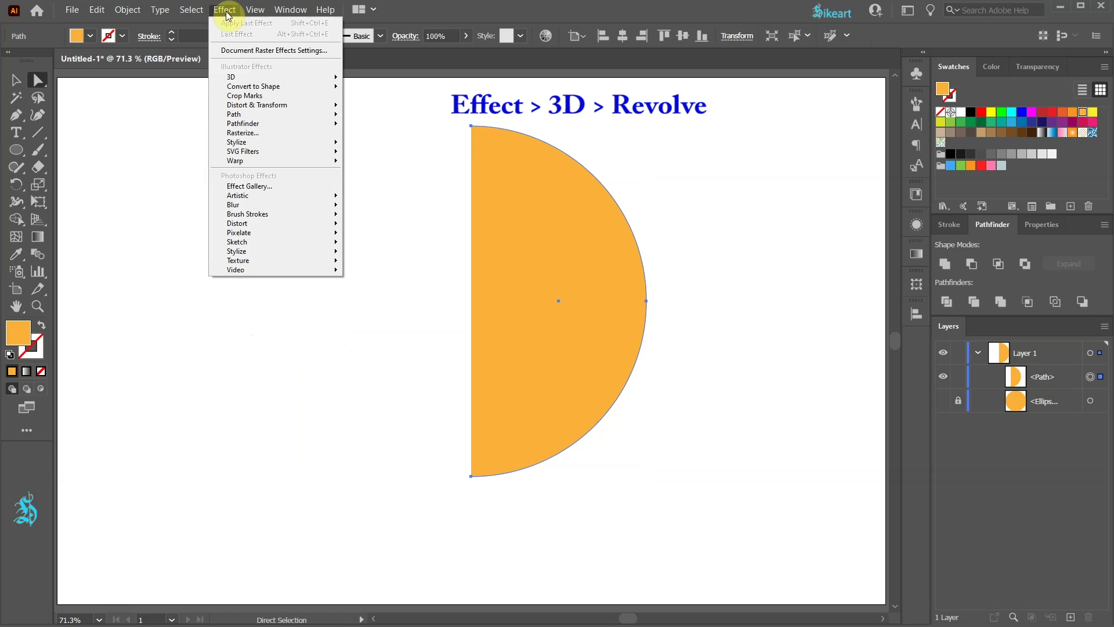
Apply a 3D Revolve to the half-circle with the Front position
mouse_move(248, 77)
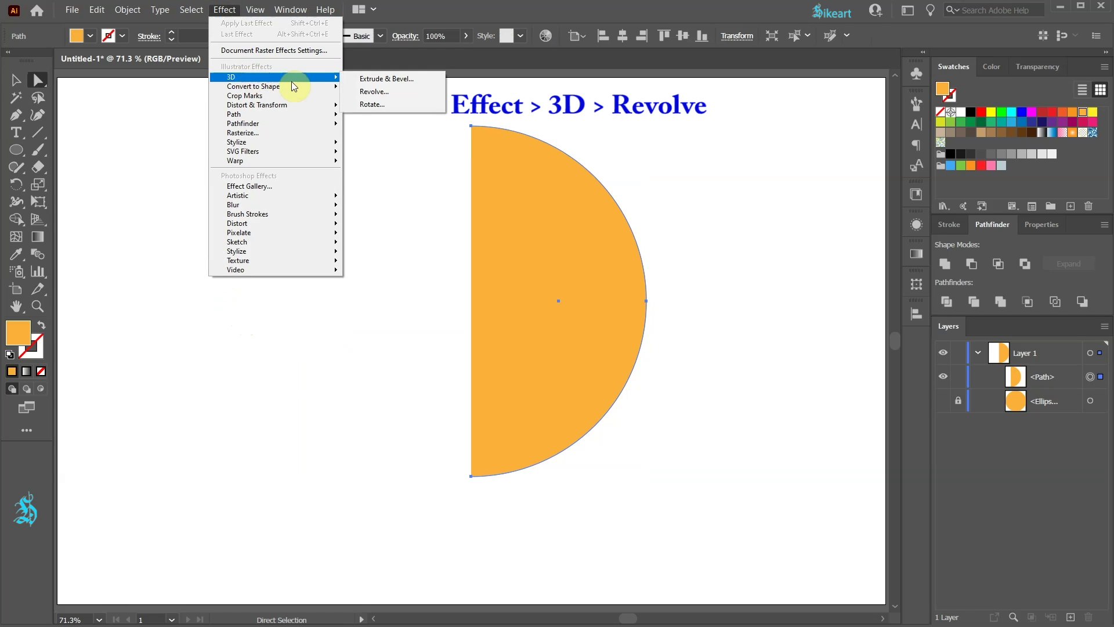
click(398, 95)
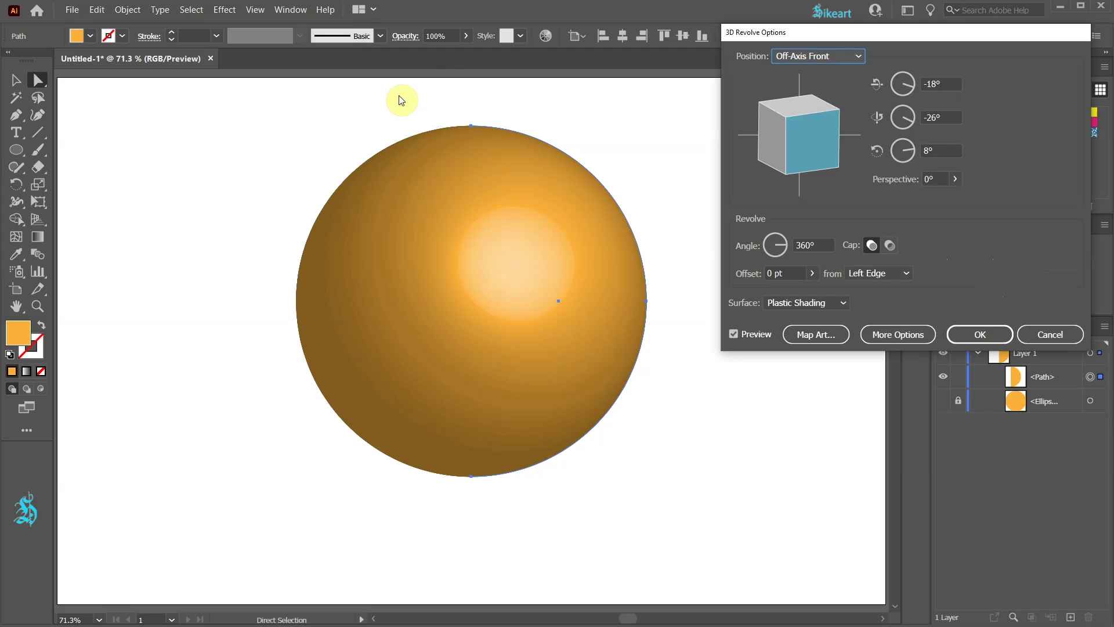
click(857, 56)
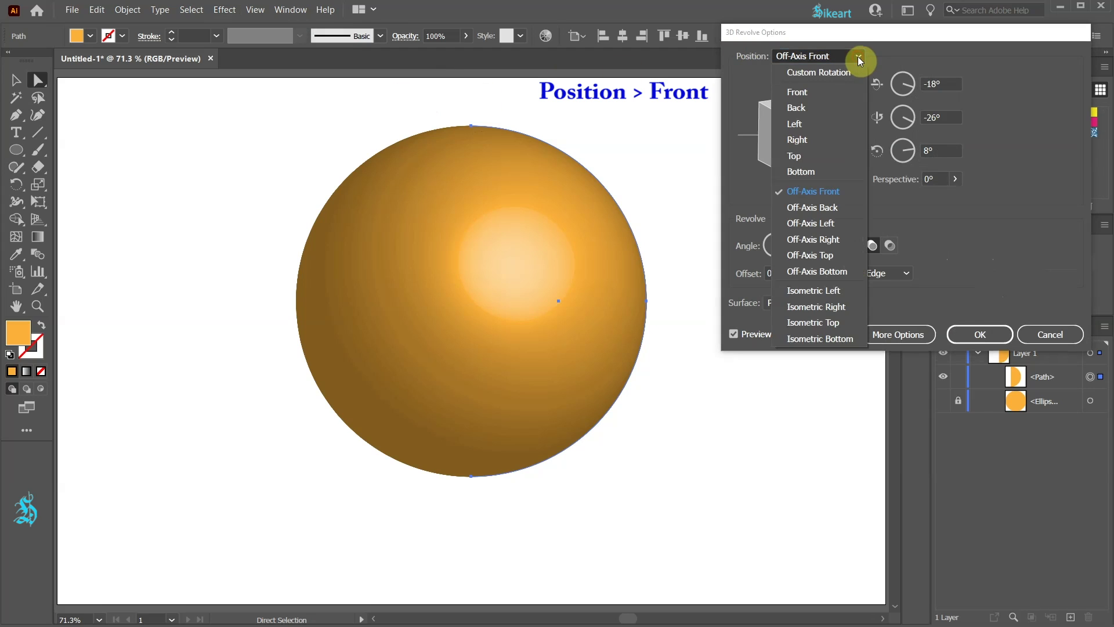
click(830, 92)
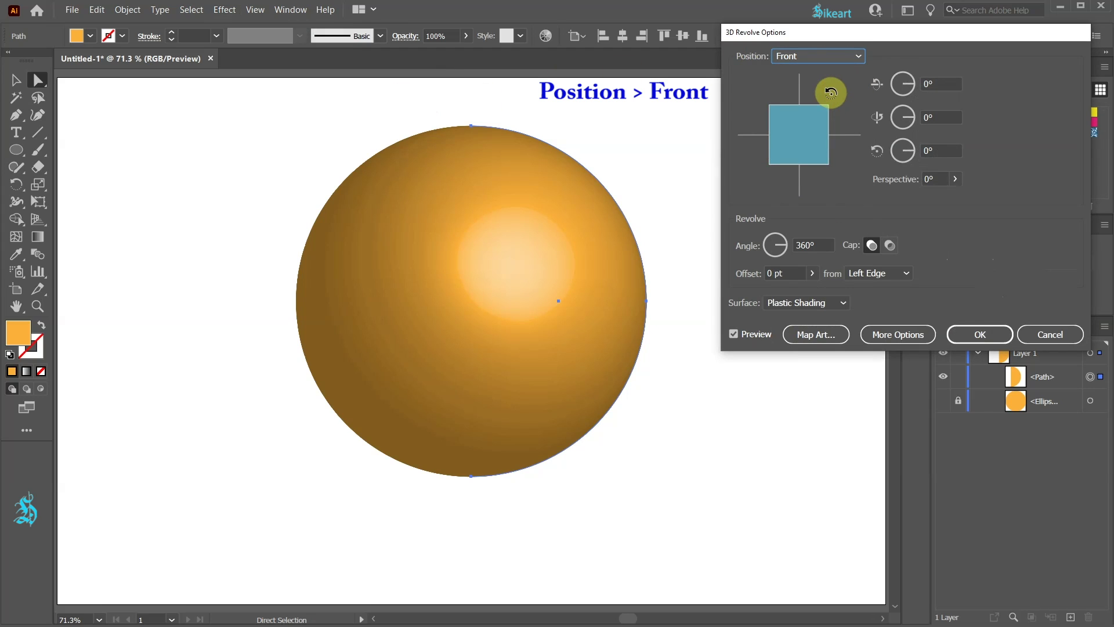
Map the New Symbol grid onto the sphere, enlarged, rotated 45° and shifted to its left side
click(840, 339)
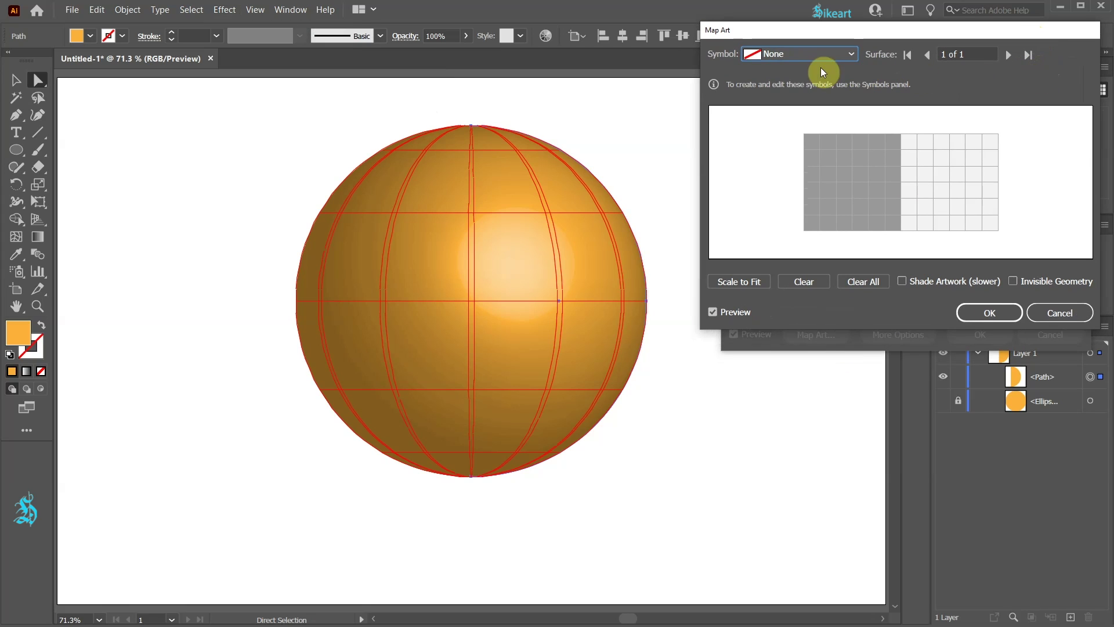
click(853, 53)
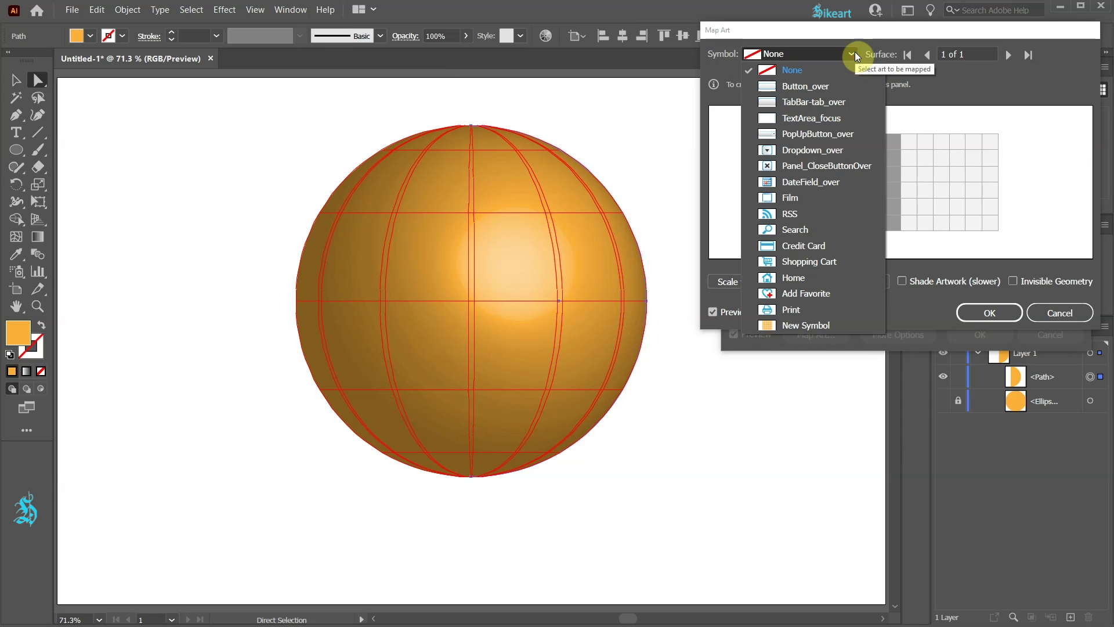
click(827, 328)
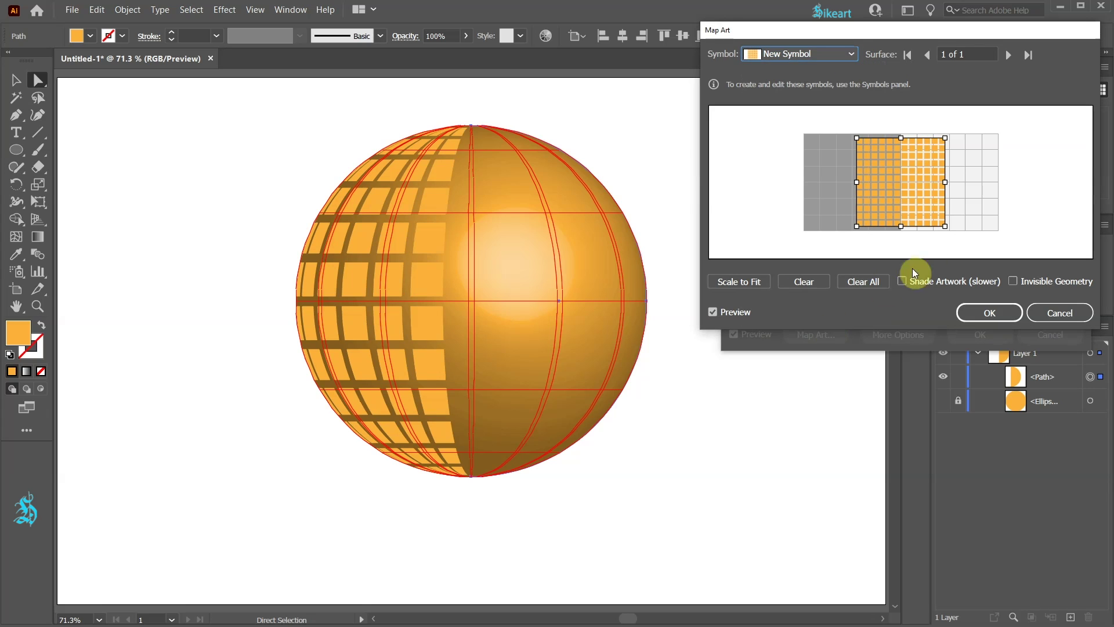
drag(945, 228, 952, 232)
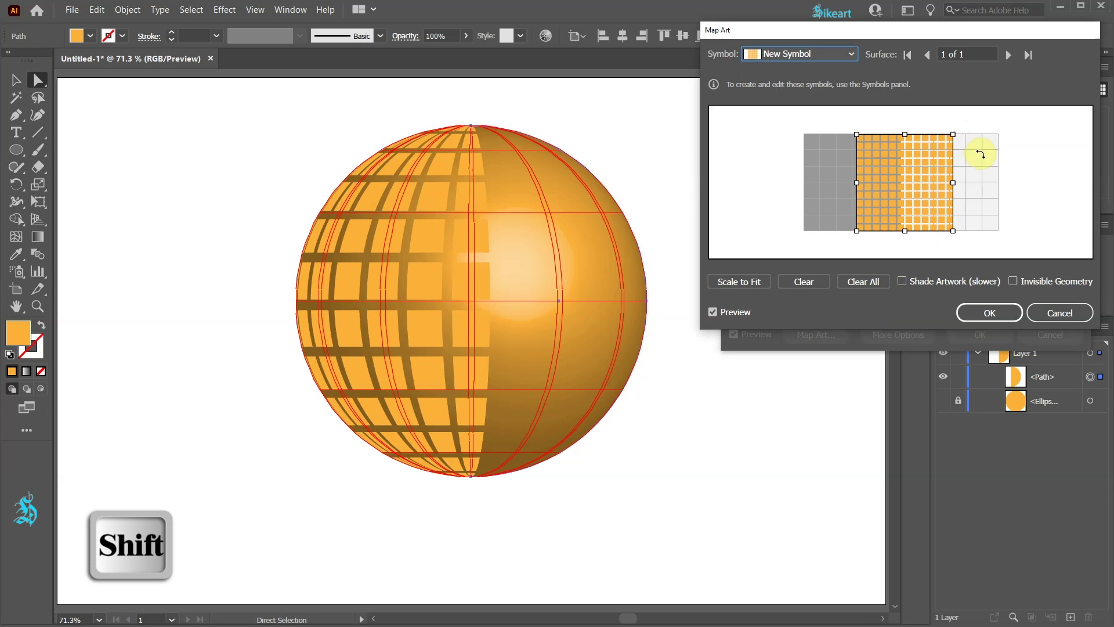
drag(955, 130, 982, 182)
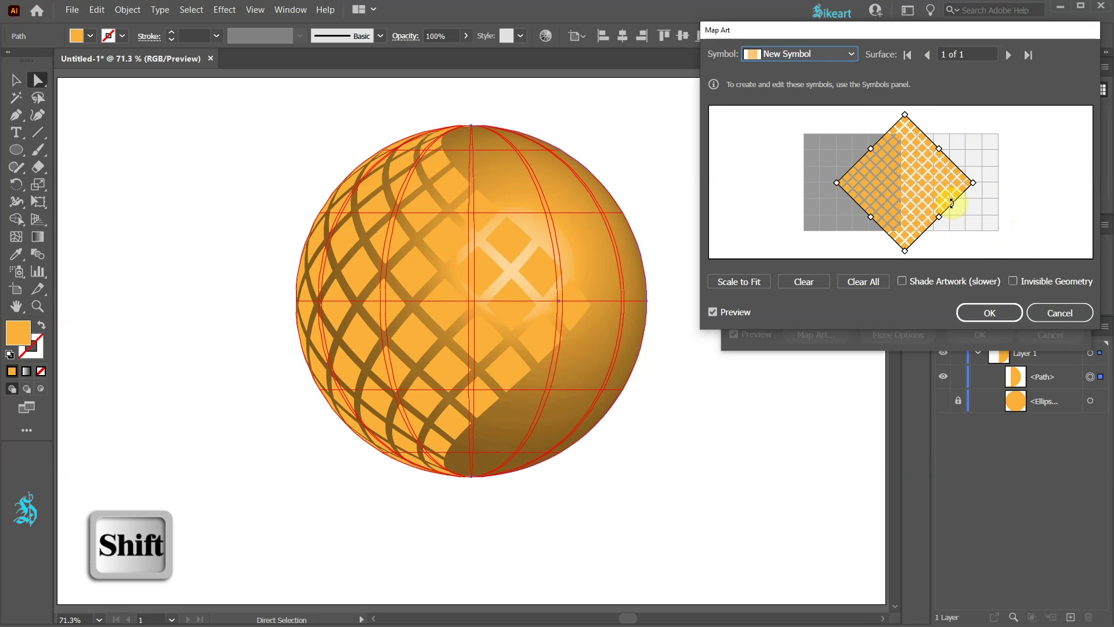
drag(915, 189, 938, 186)
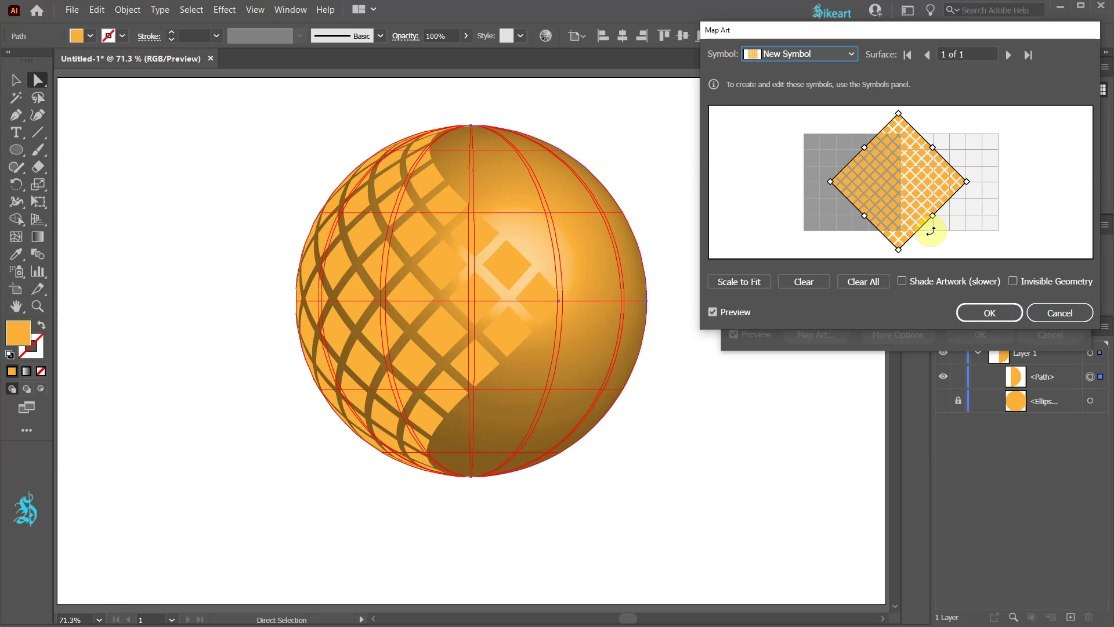
click(992, 313)
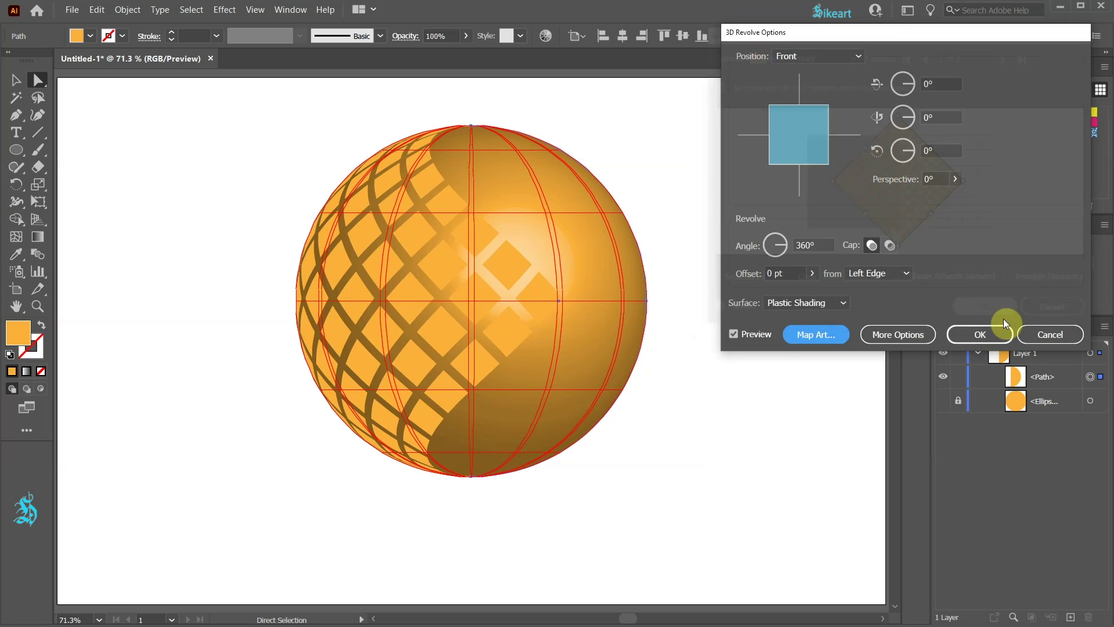
click(990, 341)
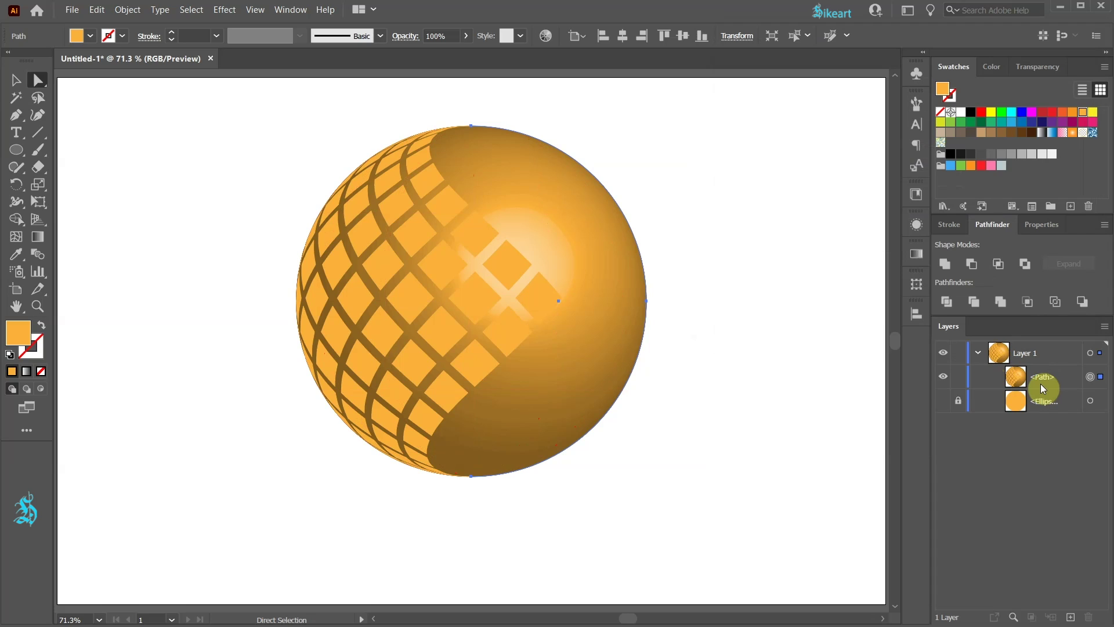
Use Object > Expand Appearance on the 3D sphere
click(127, 9)
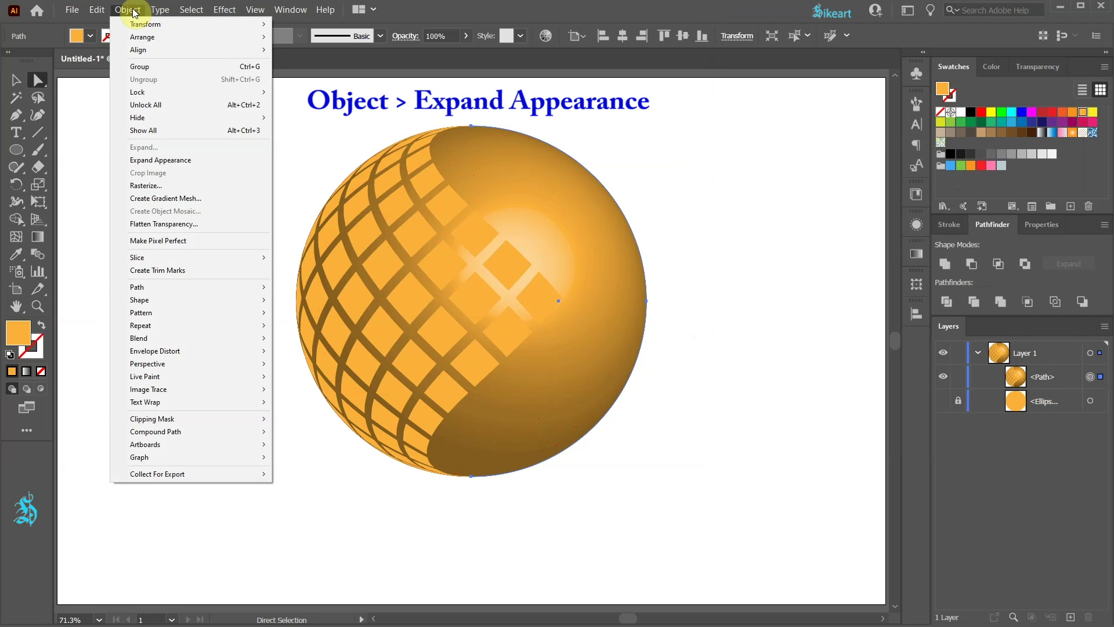
click(169, 160)
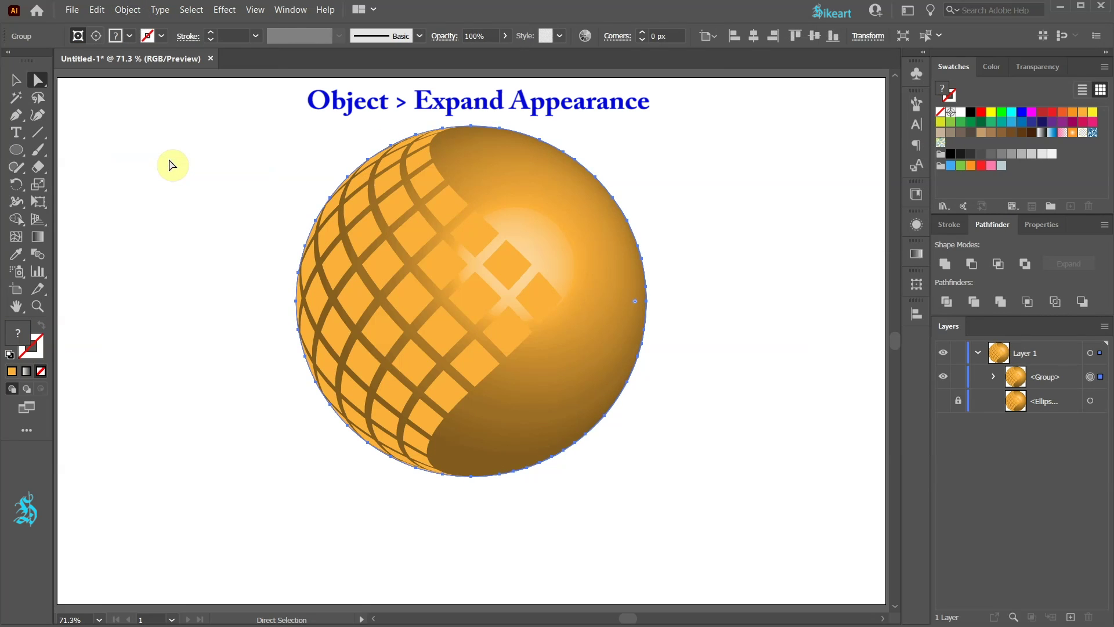
Expand the sphere's nested groups in Layers and lock the grid pattern group
click(994, 376)
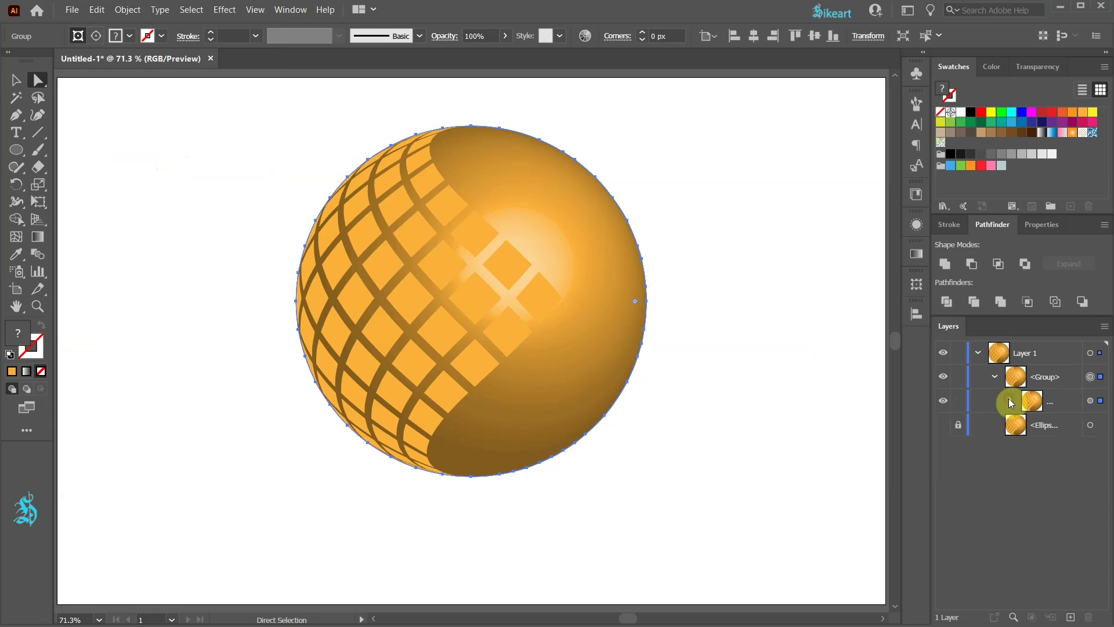
click(1010, 399)
drag(932, 336, 857, 336)
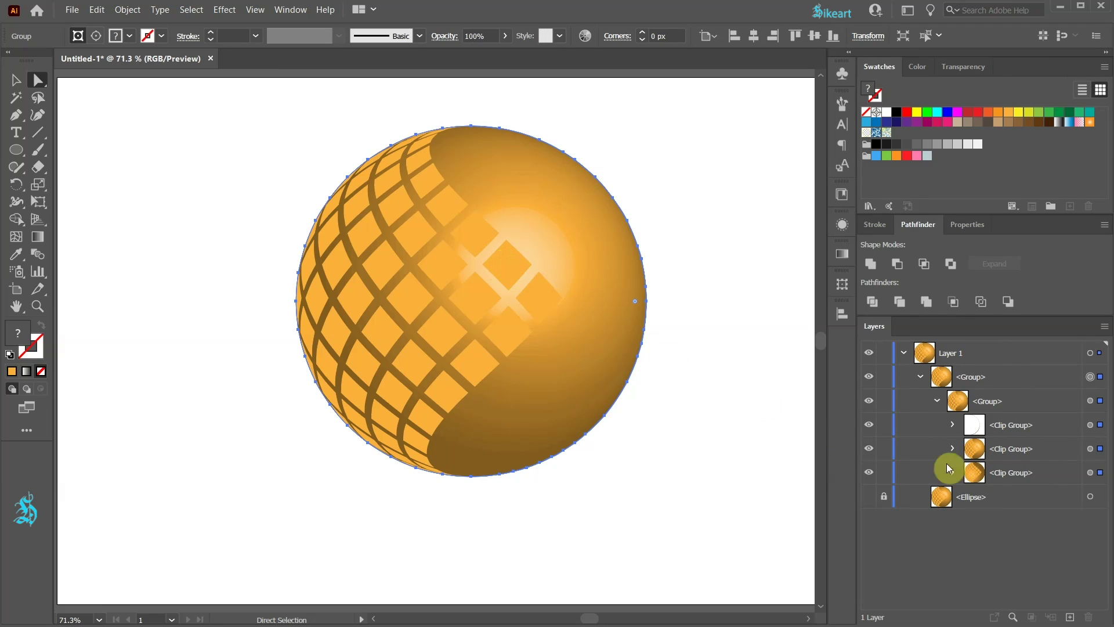
click(953, 449)
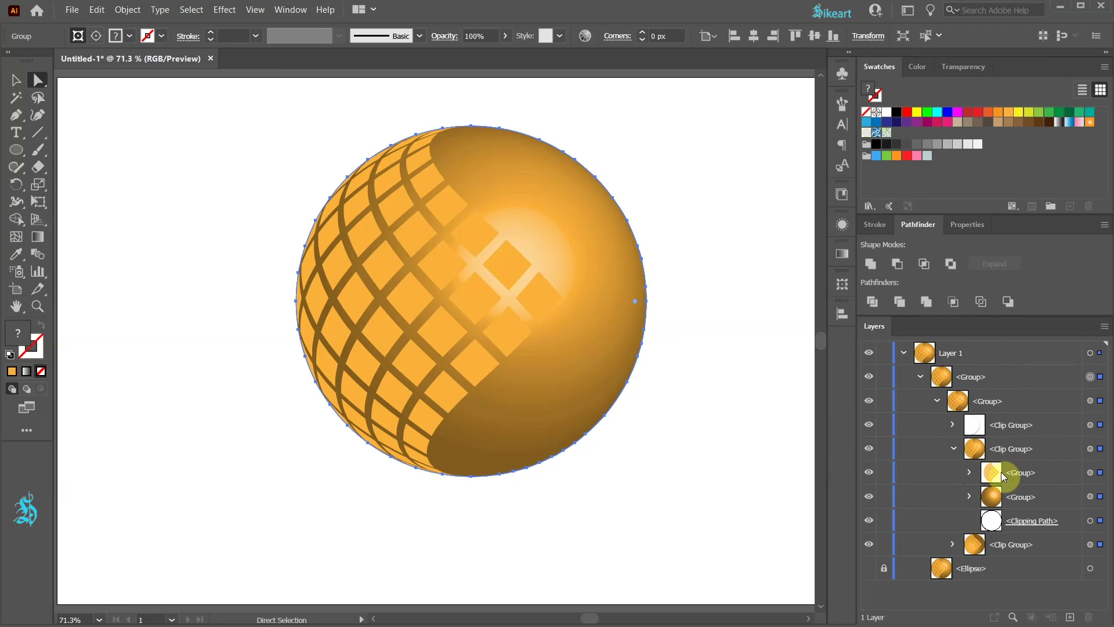
click(869, 473)
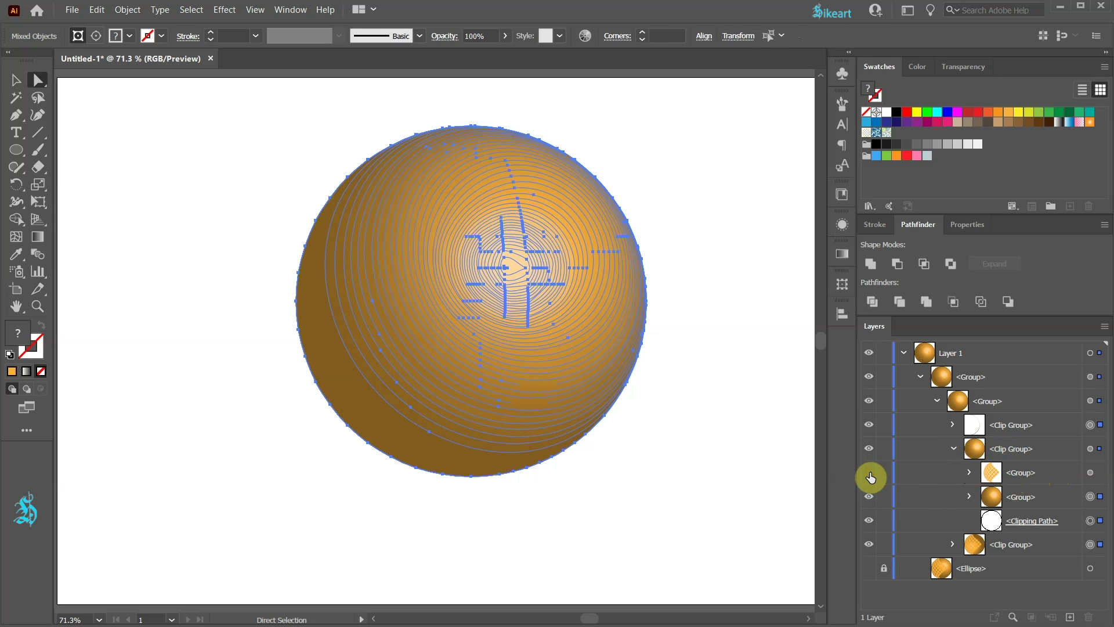
click(869, 474)
click(885, 473)
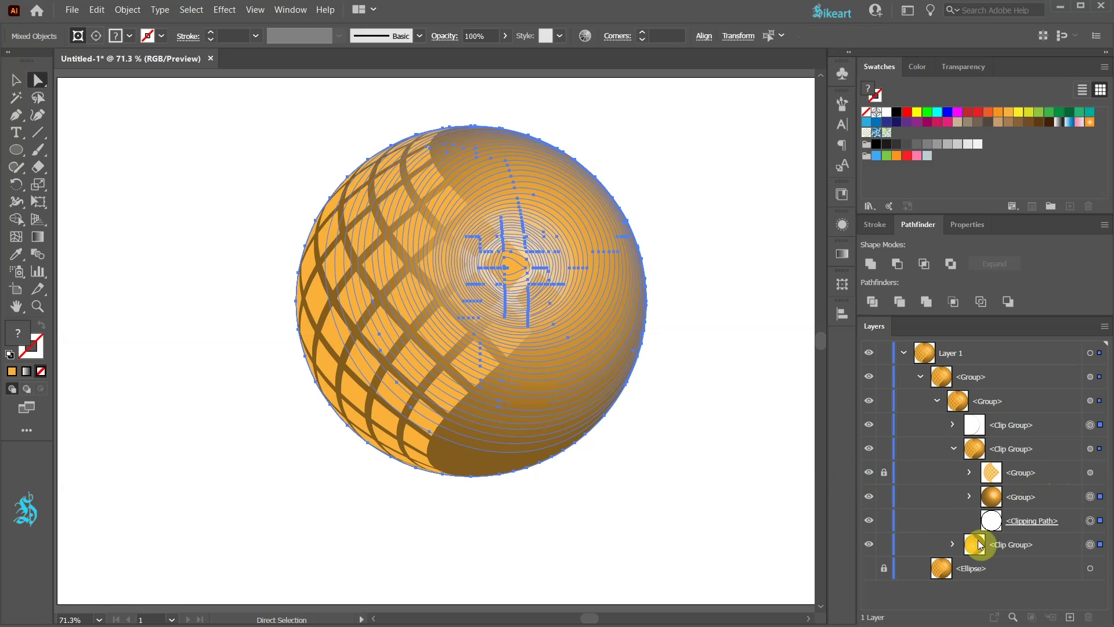
Delete the clip group, clipping path, shaded group and circle outline, then unlock the grid
click(1067, 546)
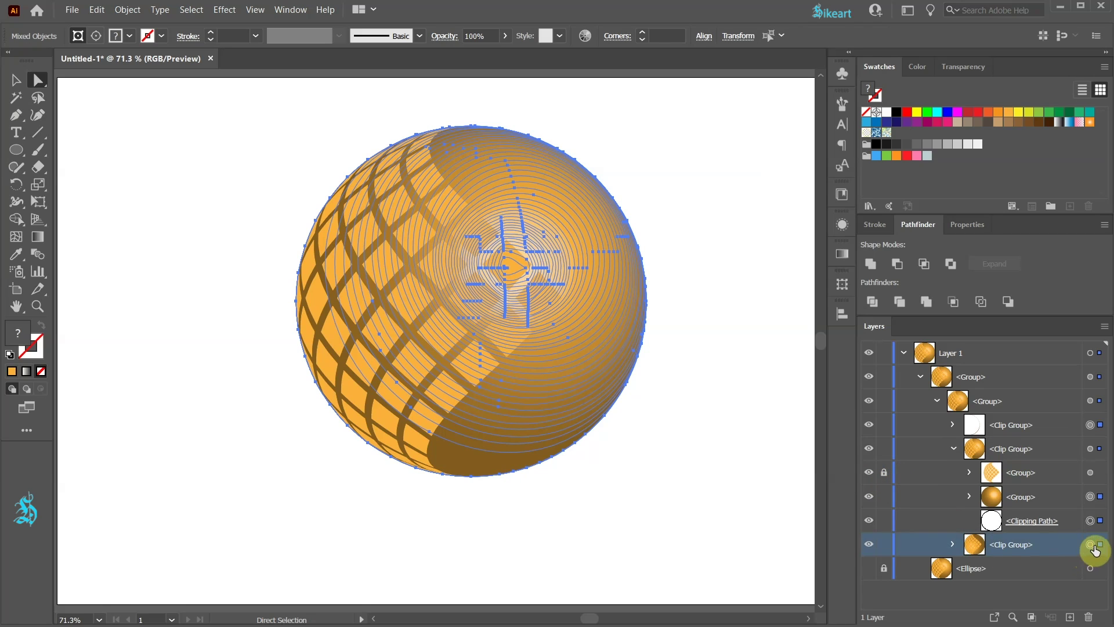
click(1094, 545)
key(Delete)
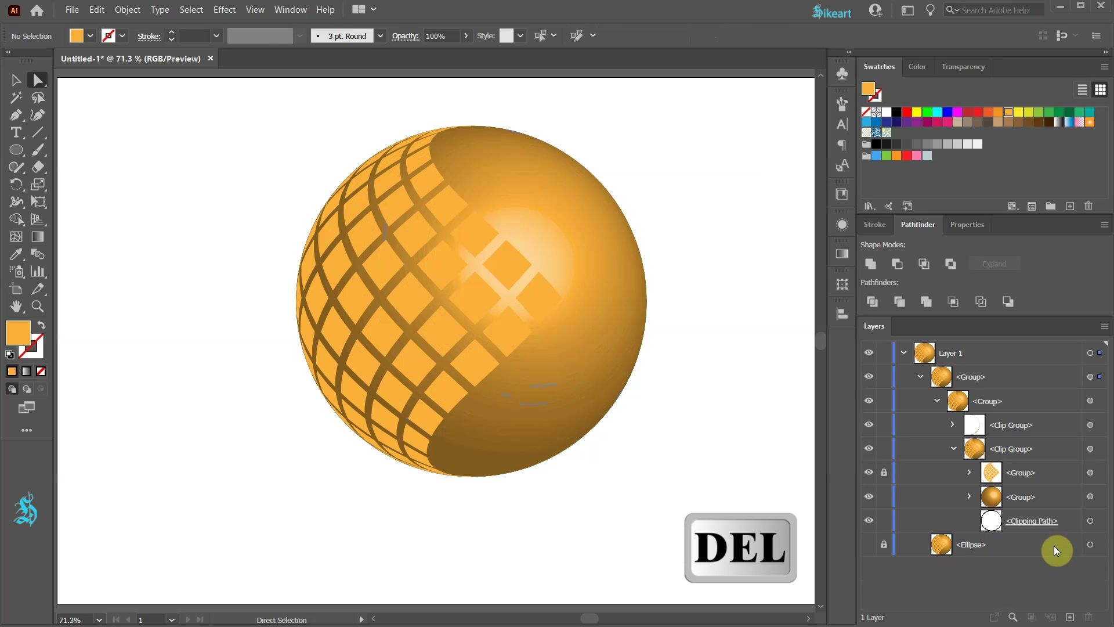
click(1091, 525)
key(Delete)
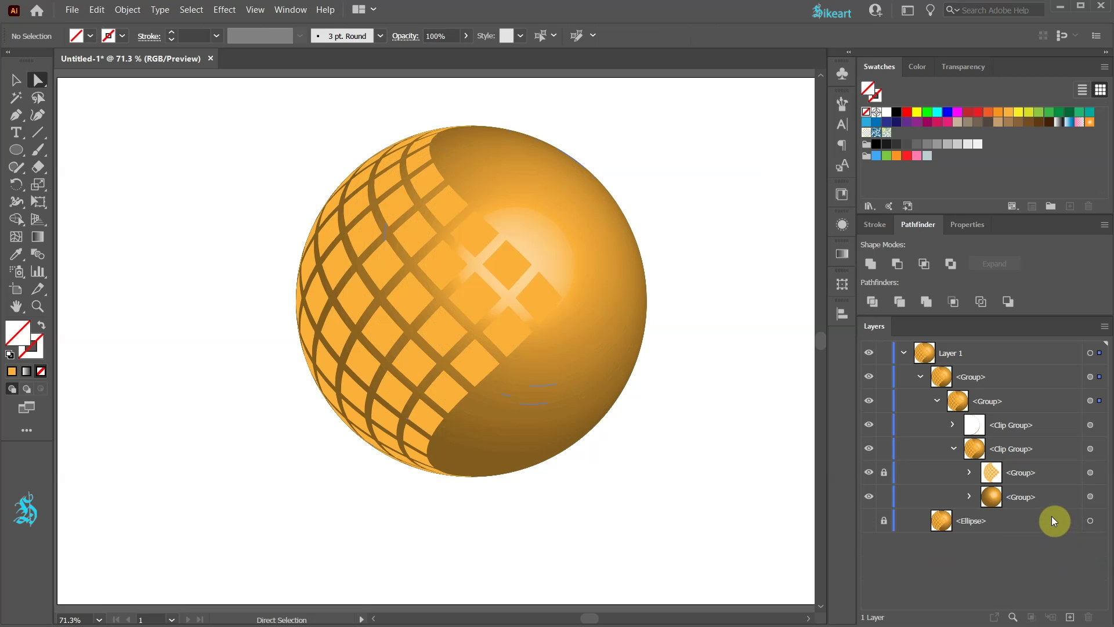
click(1090, 497)
key(Delete)
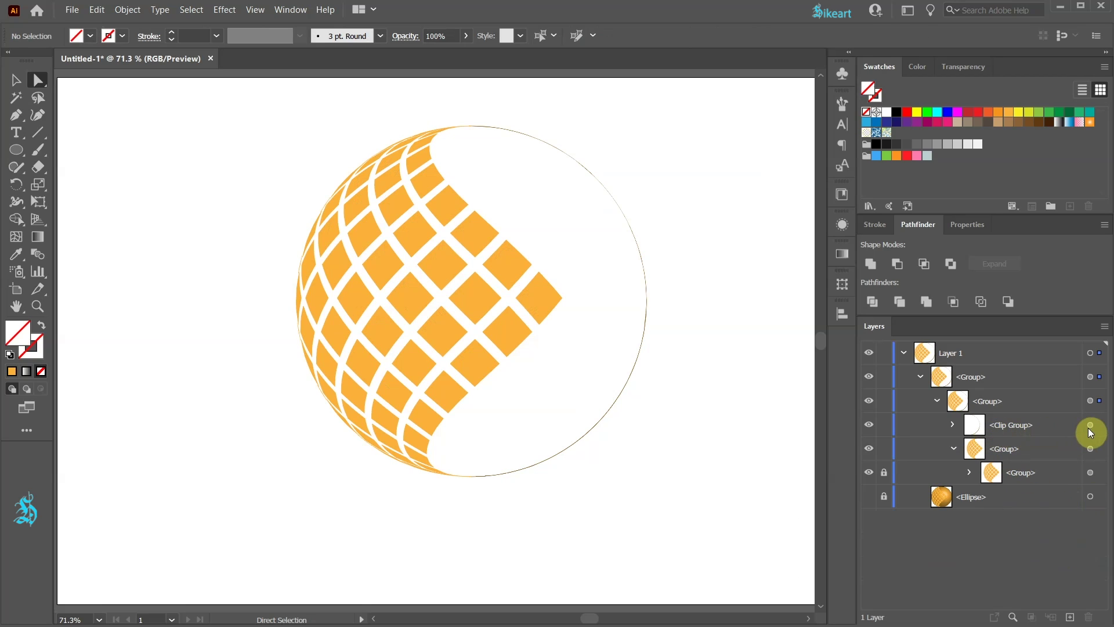
click(1089, 427)
key(Delete)
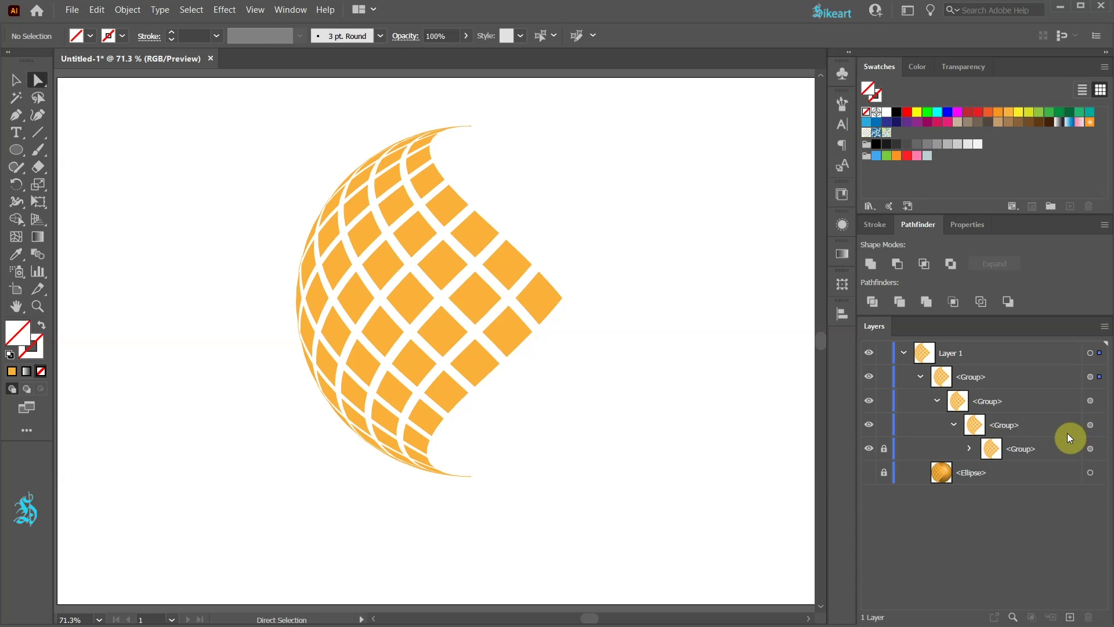
click(884, 449)
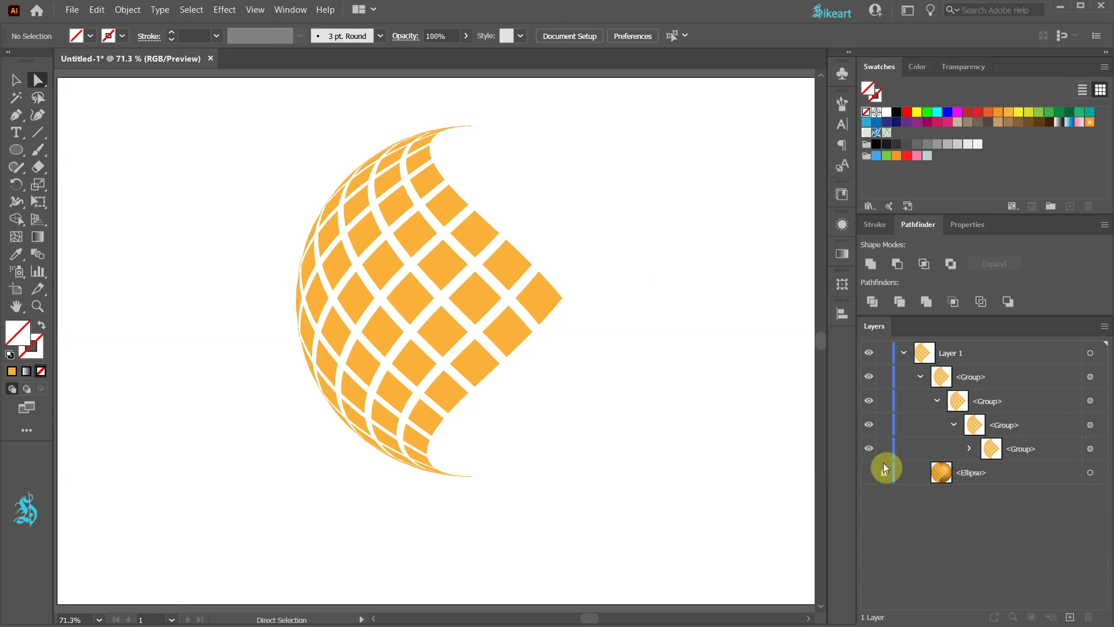
Show, unlock and select the bottom circle in the Layers panel
click(882, 473)
click(869, 473)
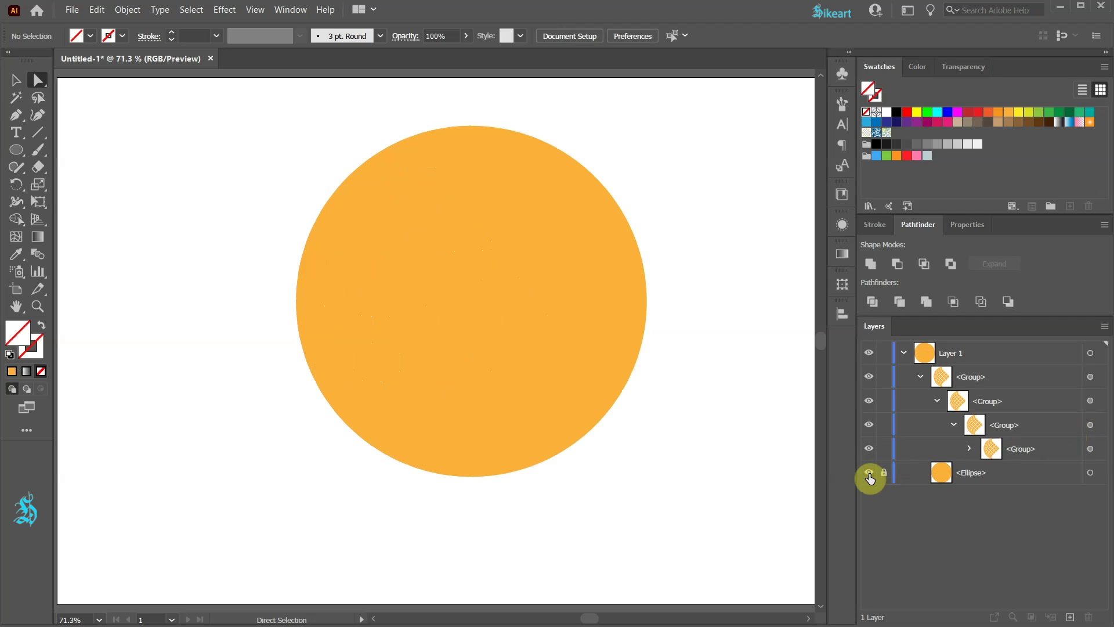
click(884, 474)
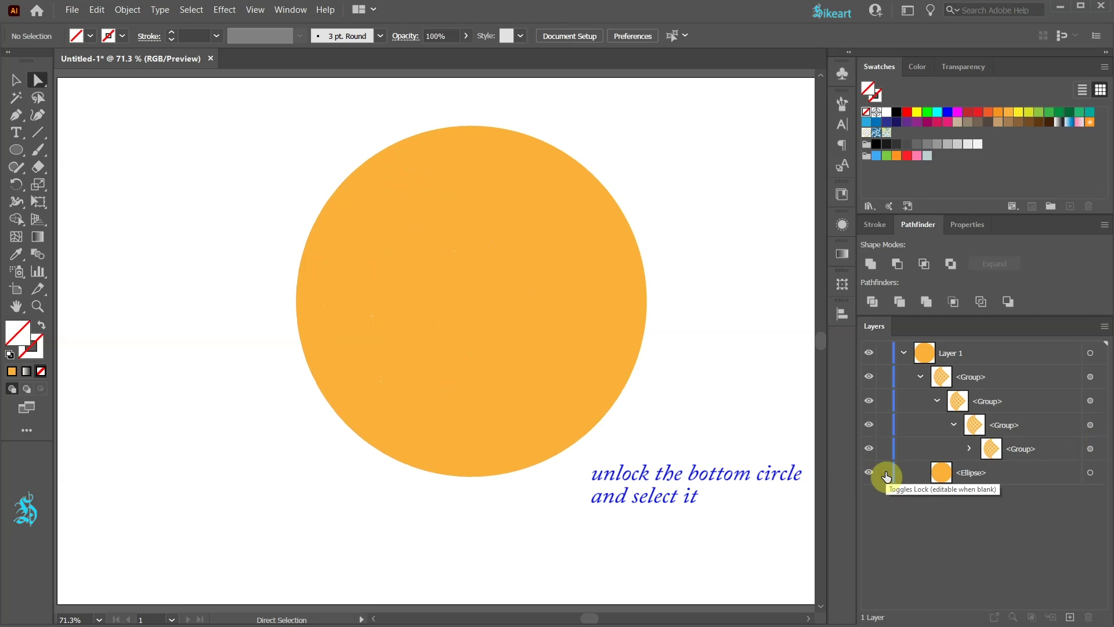
click(1090, 473)
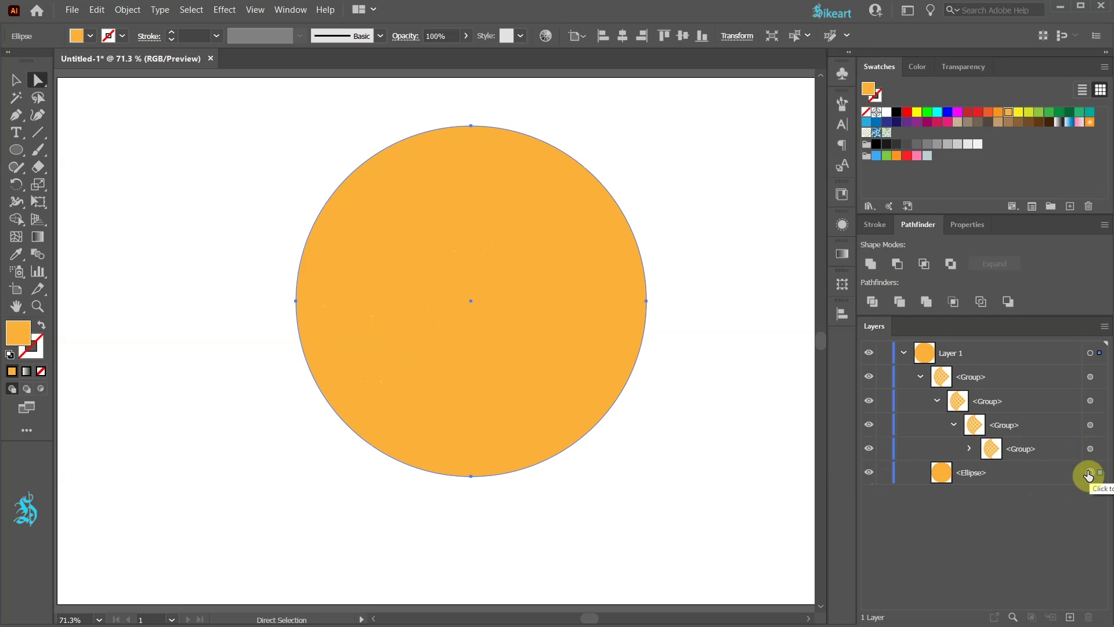
Fill the circle with a white-to-orange radial gradient dragged from its top to bottom
click(843, 253)
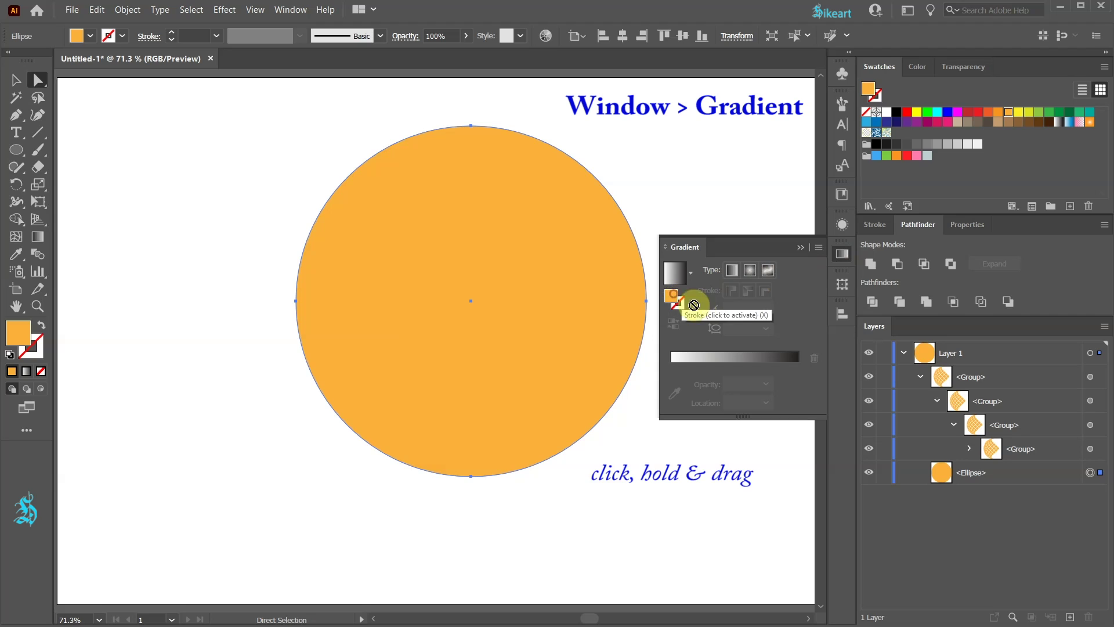
drag(674, 295, 806, 382)
click(751, 271)
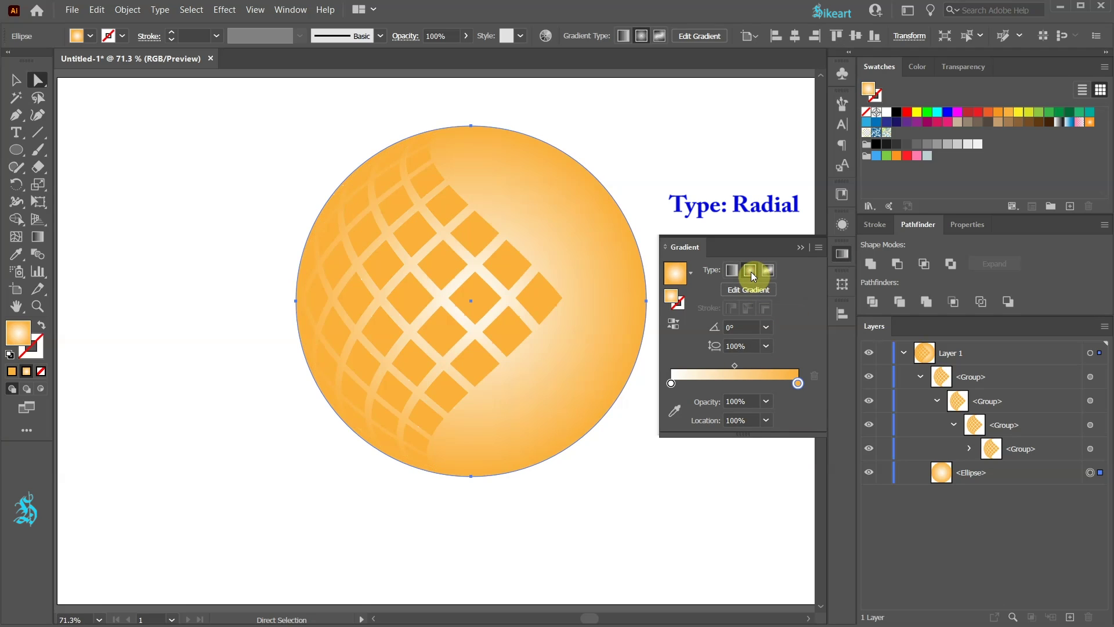
key(g)
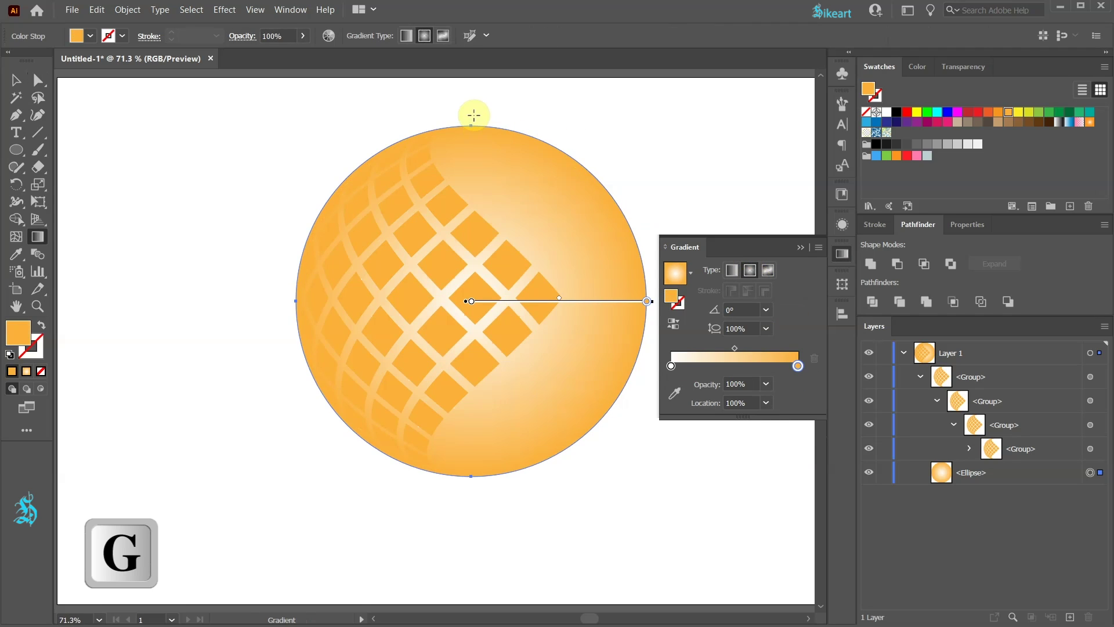
drag(471, 118, 524, 483)
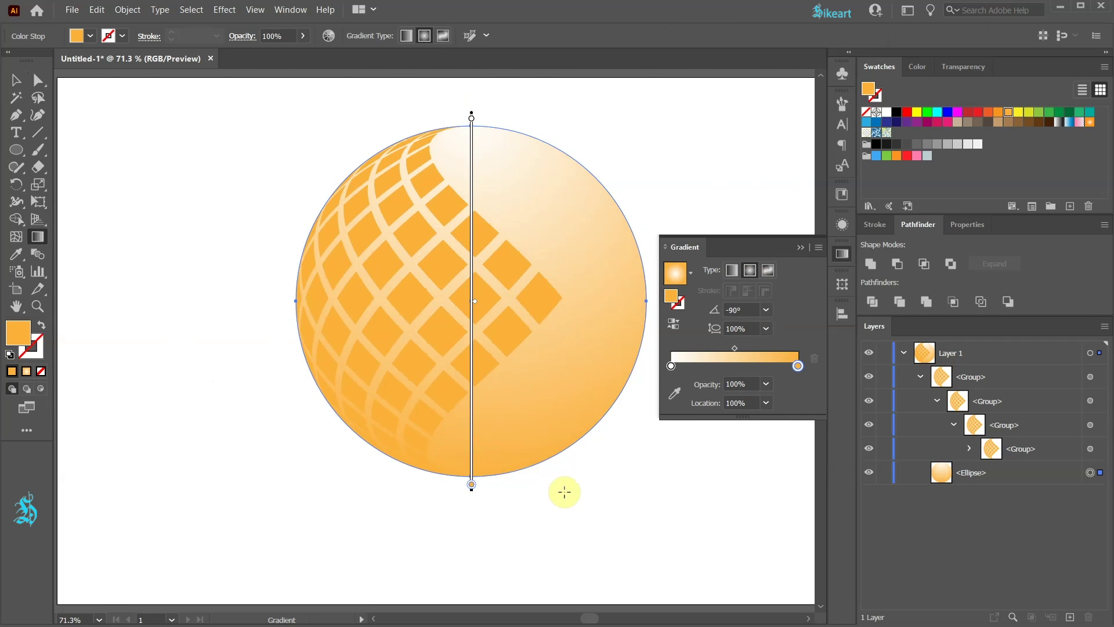
Apply the white-centred radial gradient to the whole curved grid group, then deselect it
click(1090, 401)
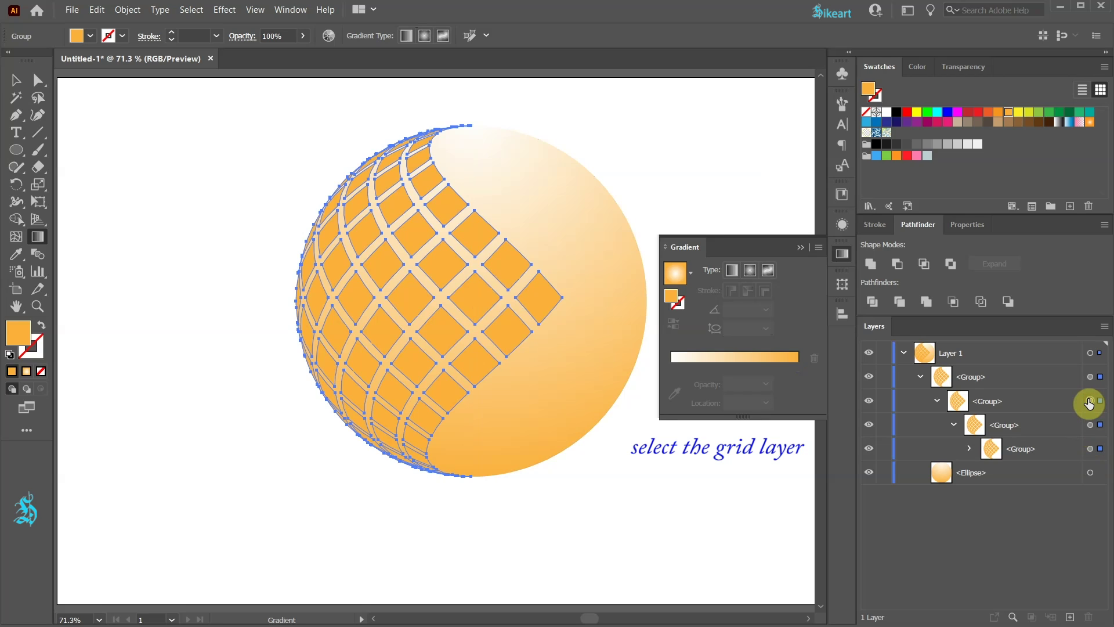
click(679, 274)
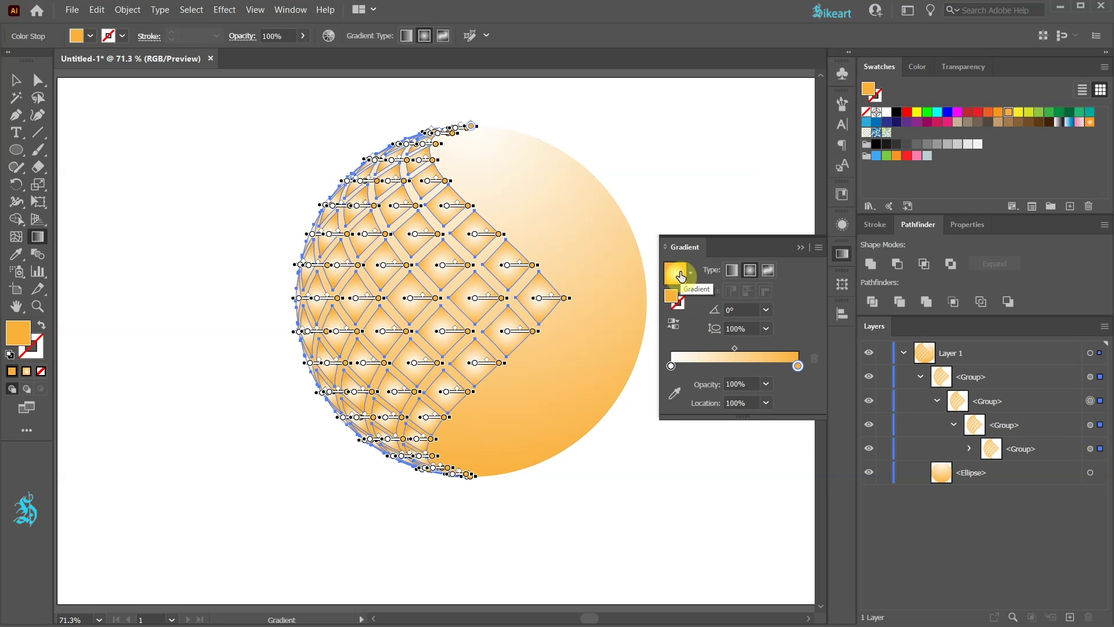
click(683, 475)
click(681, 472)
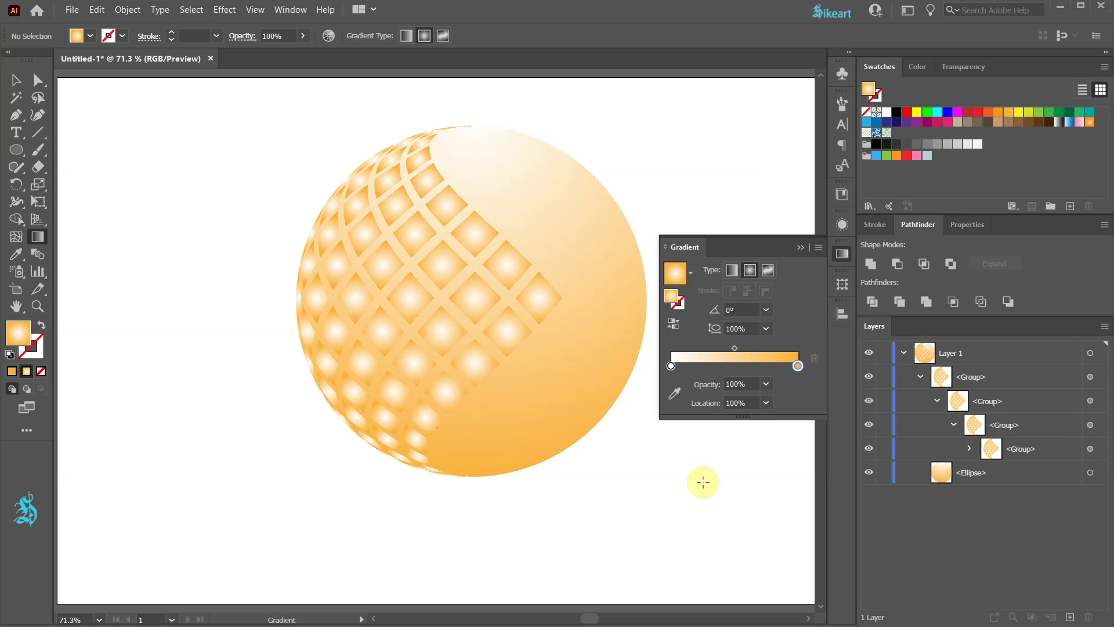
Return to the Selection tool and select the gradient circle
key(v)
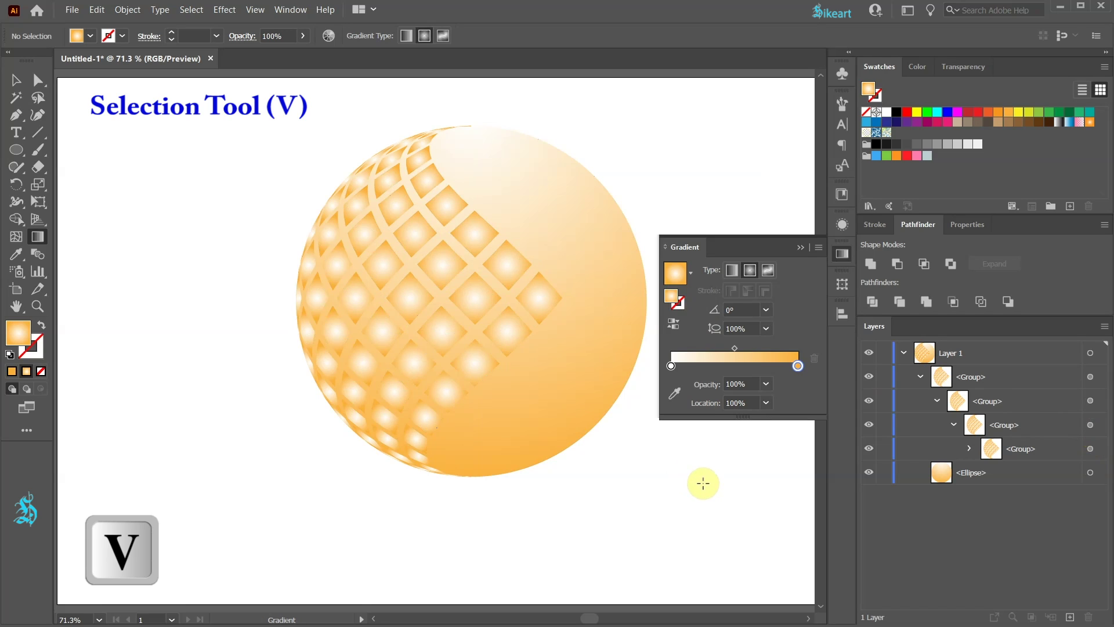
key(v)
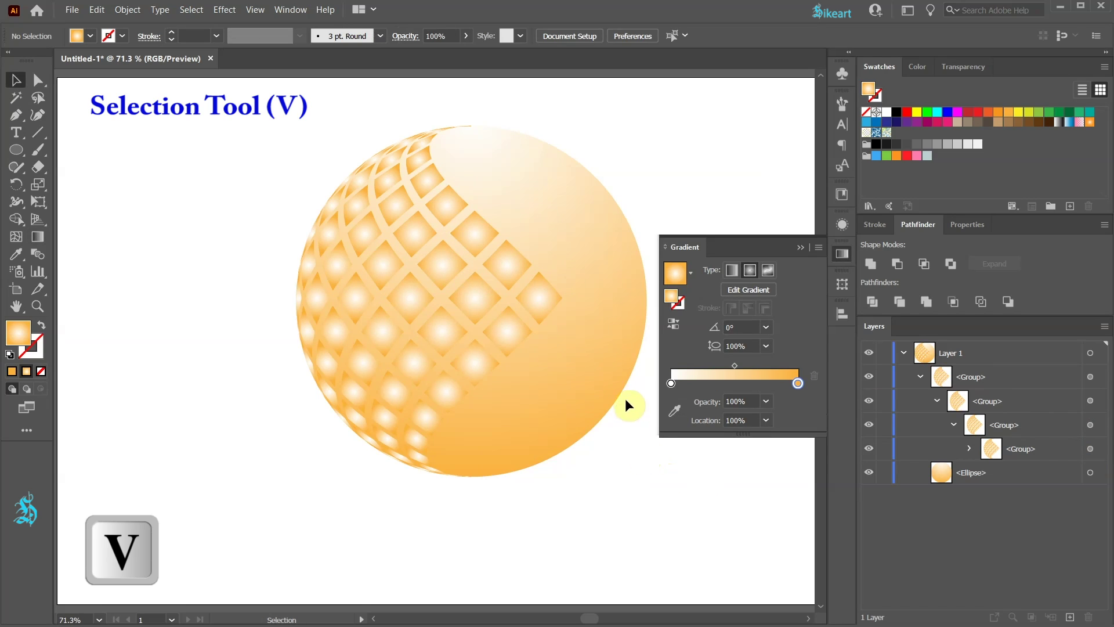
click(616, 371)
Bring up the Drop Shadow effect for the gradient circle via Effect > Stylize
click(798, 248)
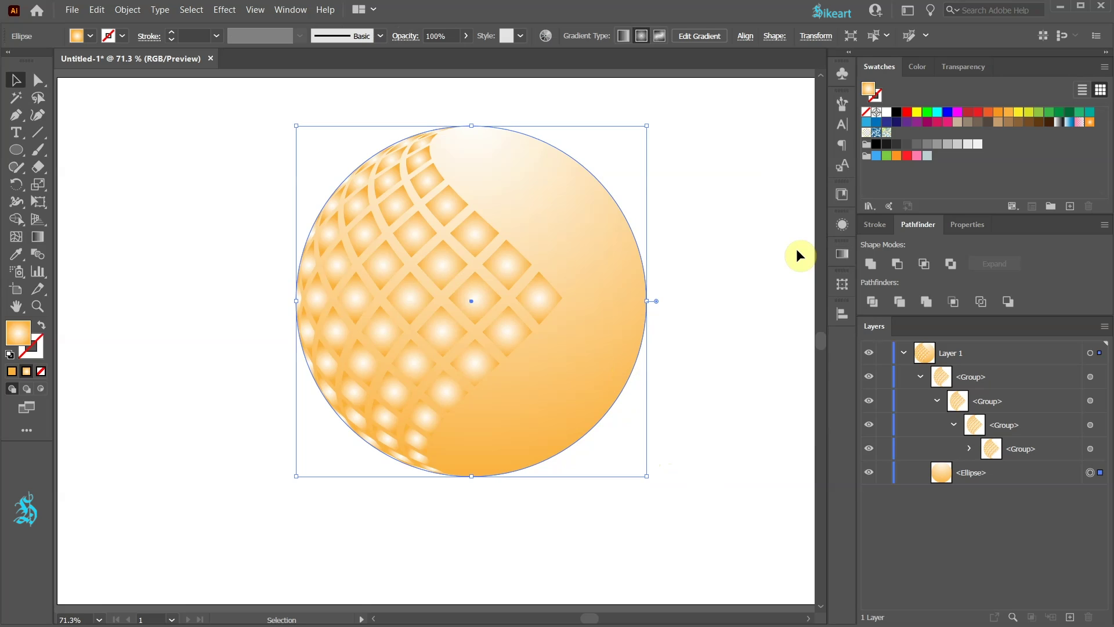
click(226, 10)
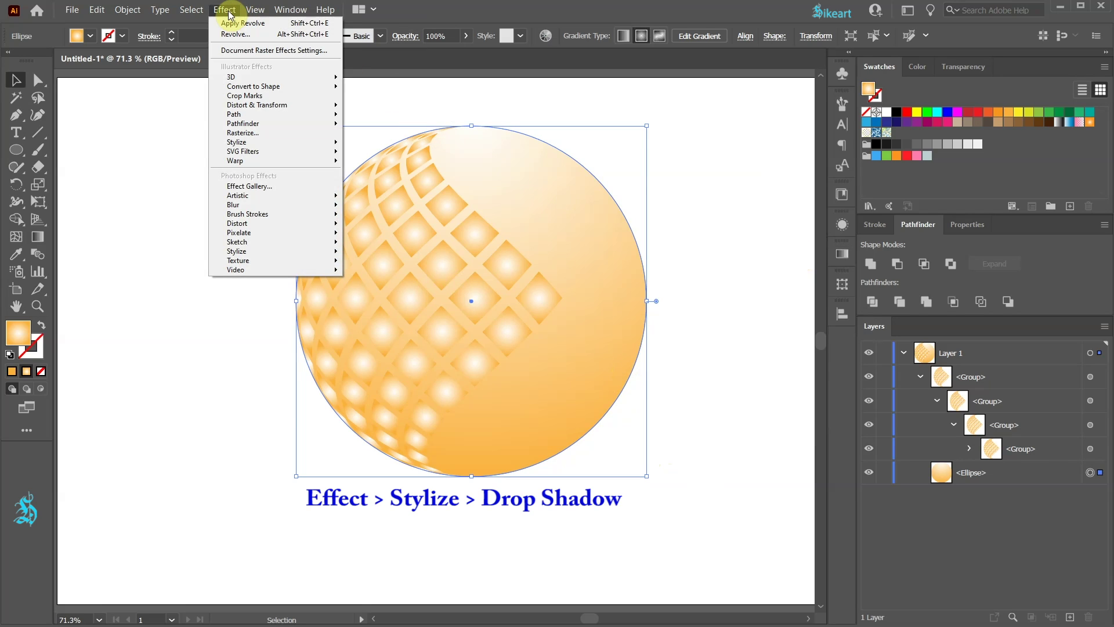
mouse_move(318, 144)
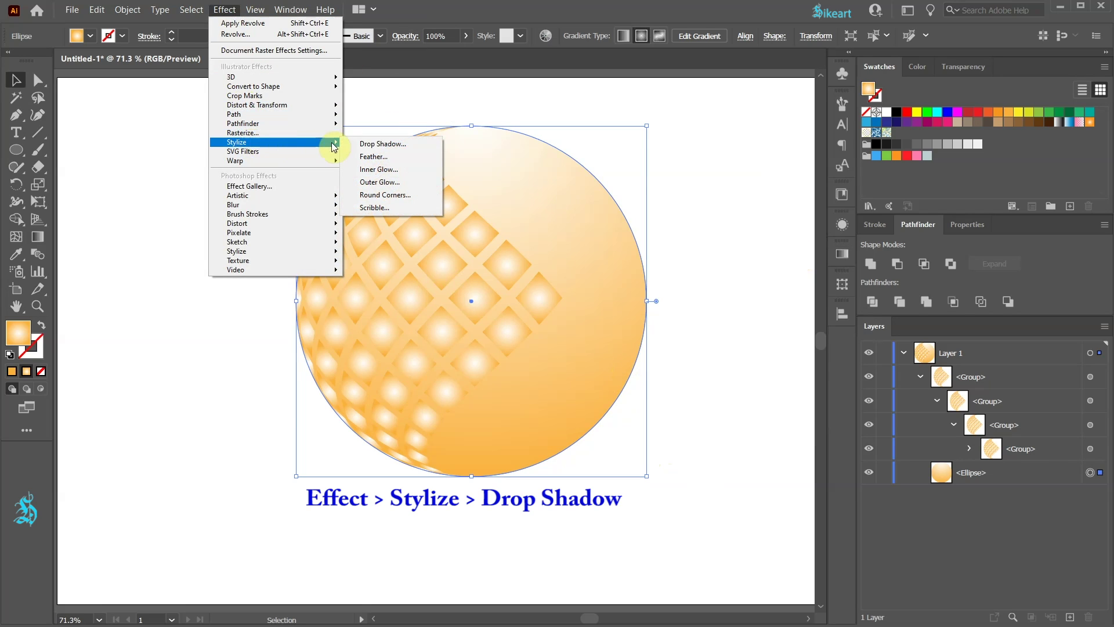
click(382, 144)
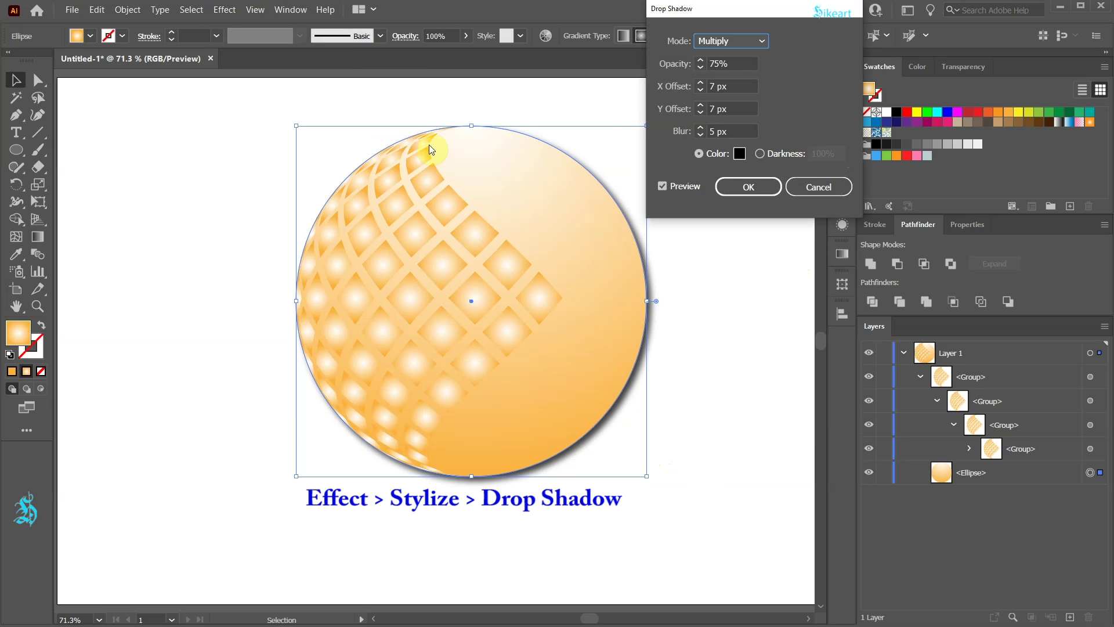
Apply a Multiply drop shadow with 14% opacity, 3 px X, 5 px Y offsets and 5 px blur
click(700, 89)
click(701, 111)
click(700, 106)
click(700, 106)
click(701, 106)
click(701, 67)
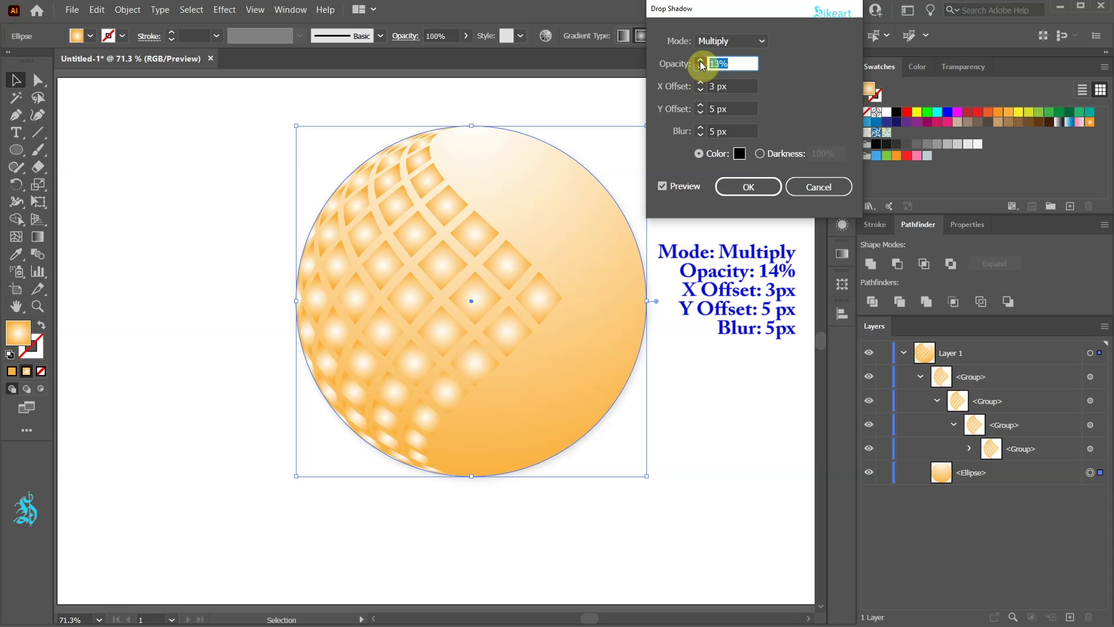
click(700, 61)
click(749, 186)
click(759, 279)
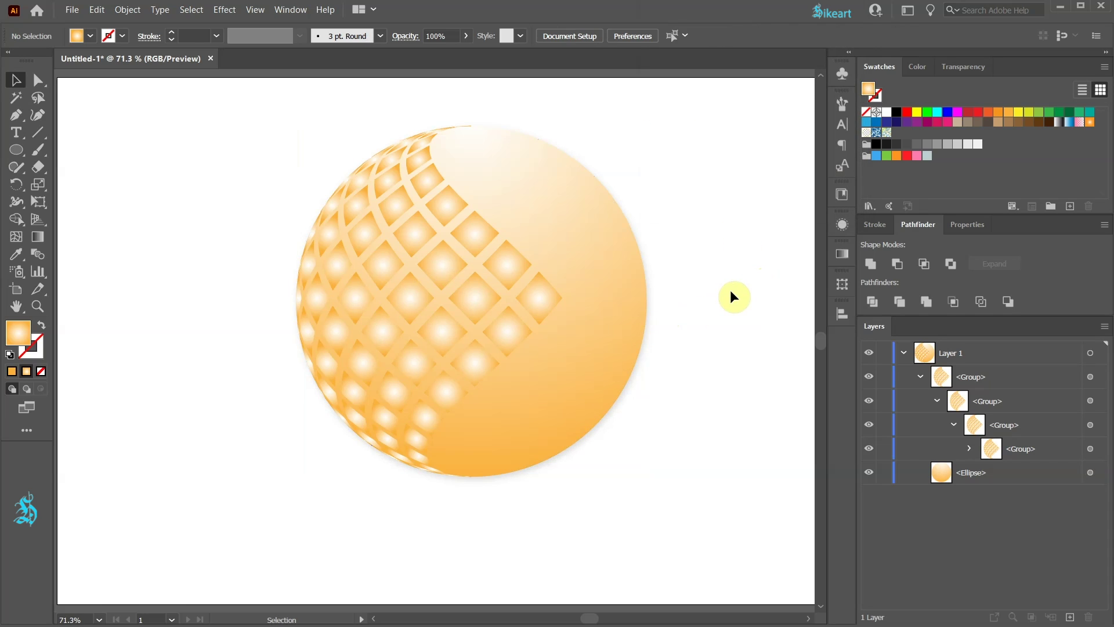
click(637, 311)
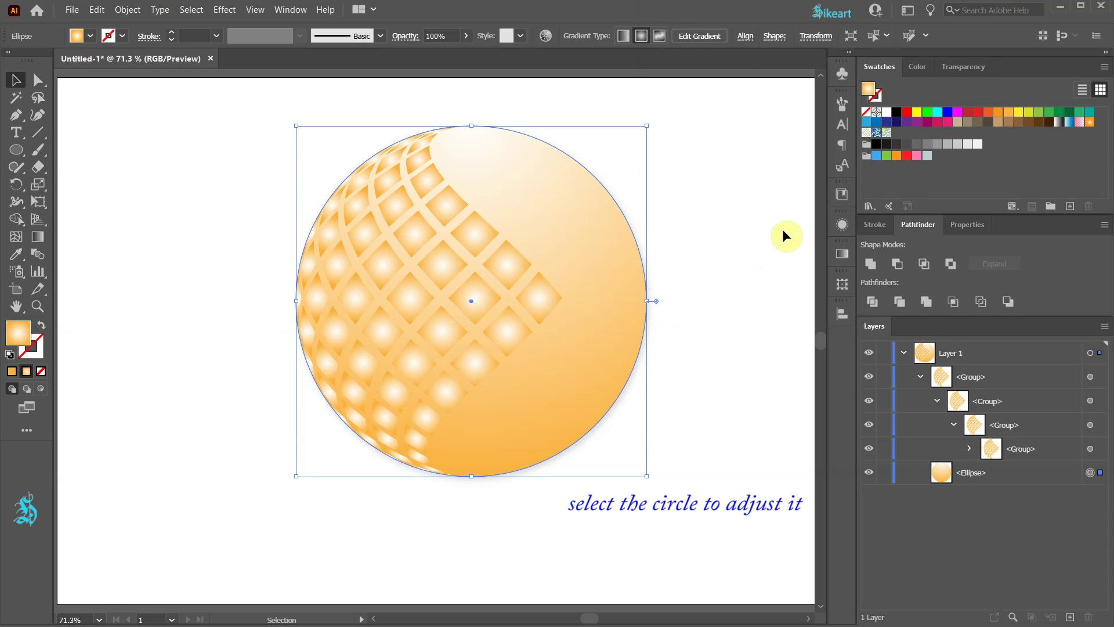
click(843, 225)
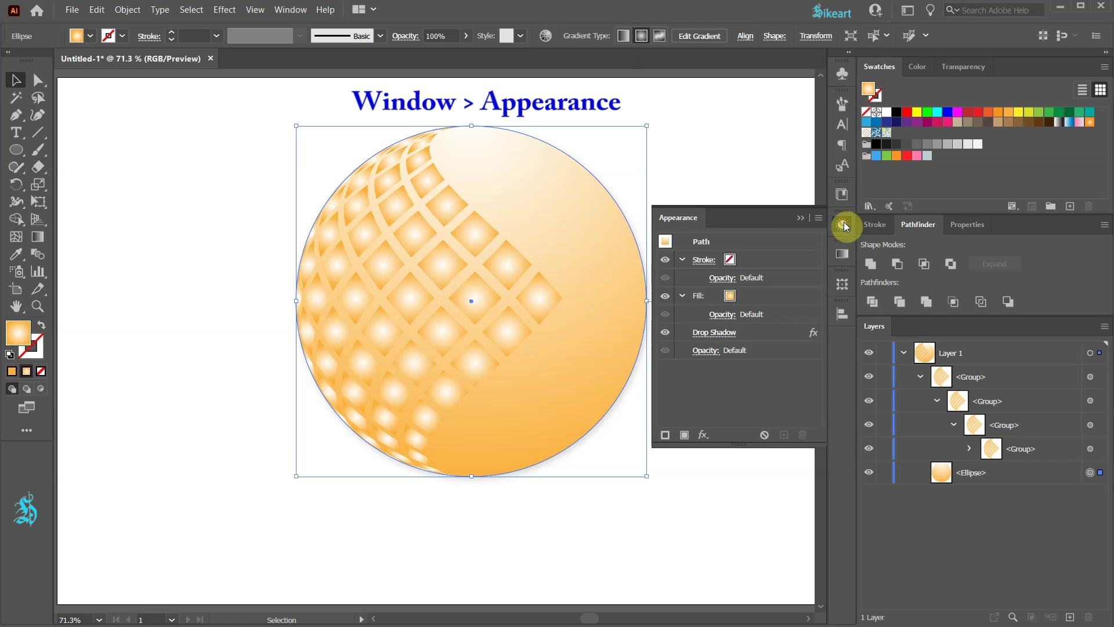
click(713, 333)
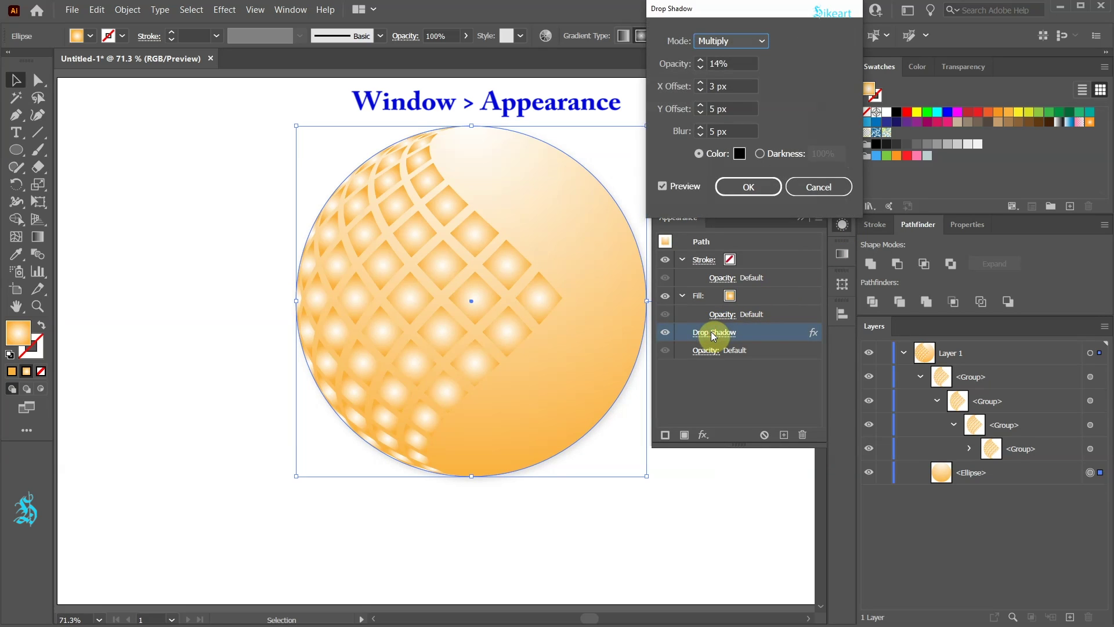
click(818, 187)
click(802, 218)
click(784, 225)
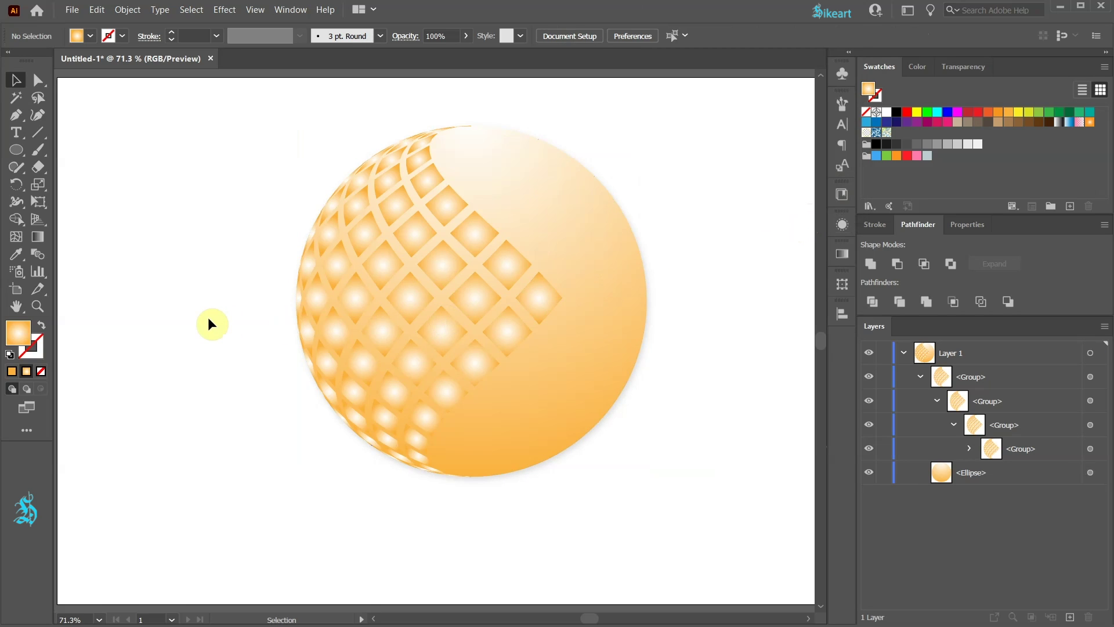
Draw a new circle left of the sphere and fill it with the White, Black gradient preset
key(l)
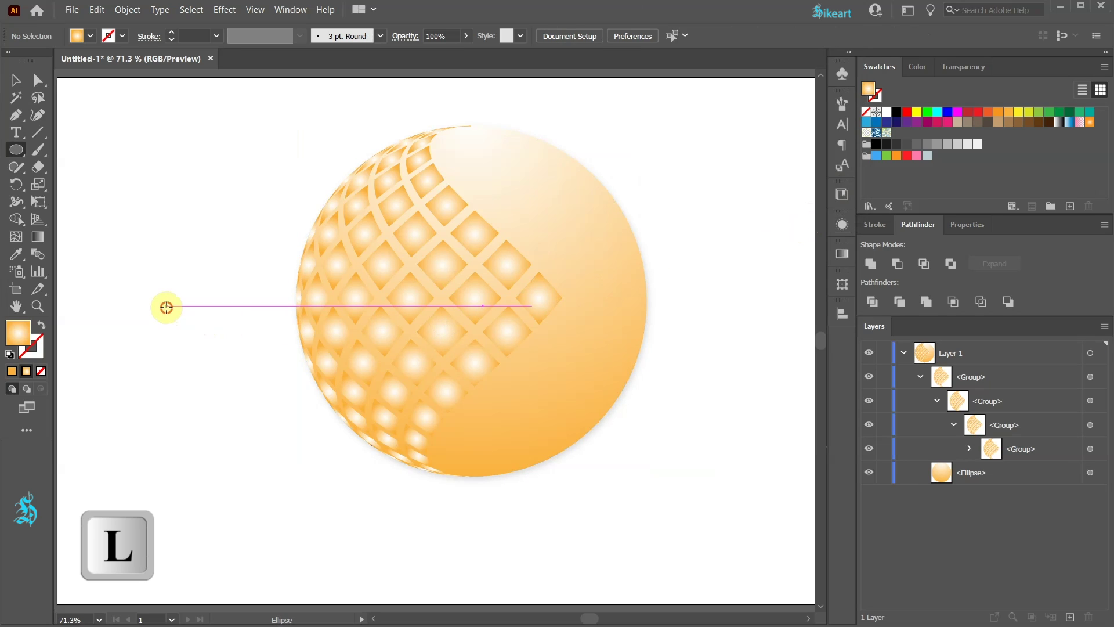
drag(165, 306, 238, 403)
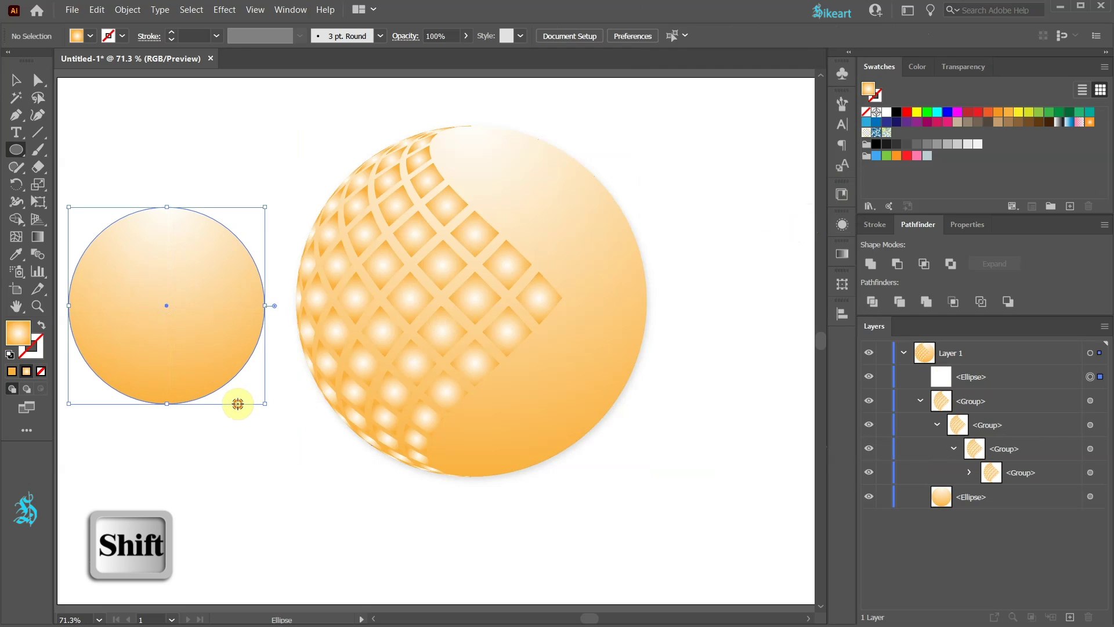
click(842, 254)
click(690, 273)
scroll(668, 305, up, 3)
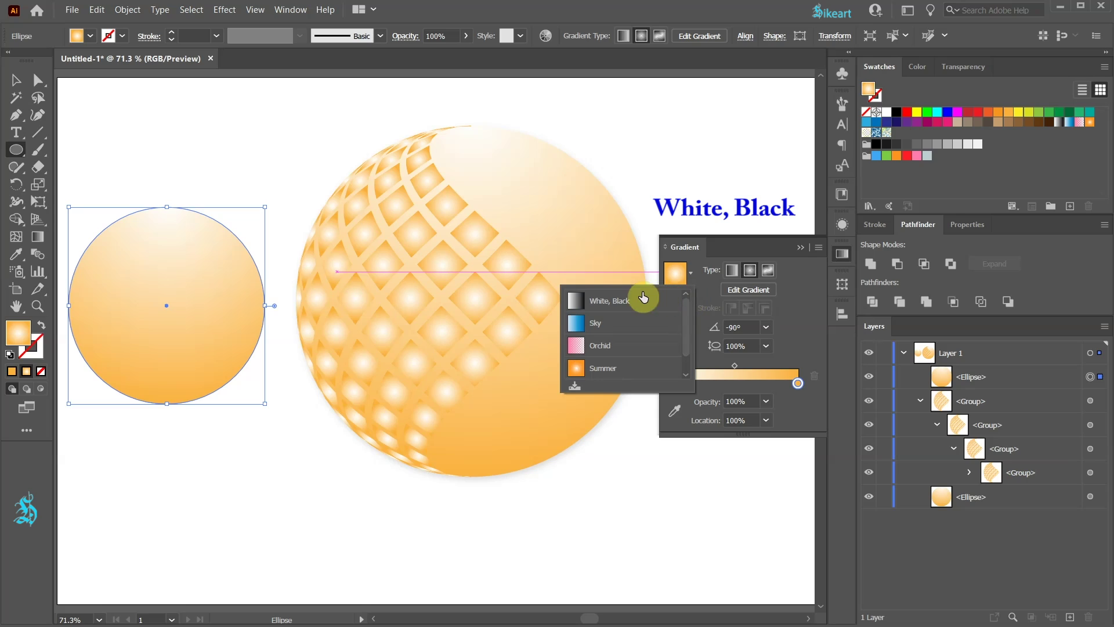
click(642, 294)
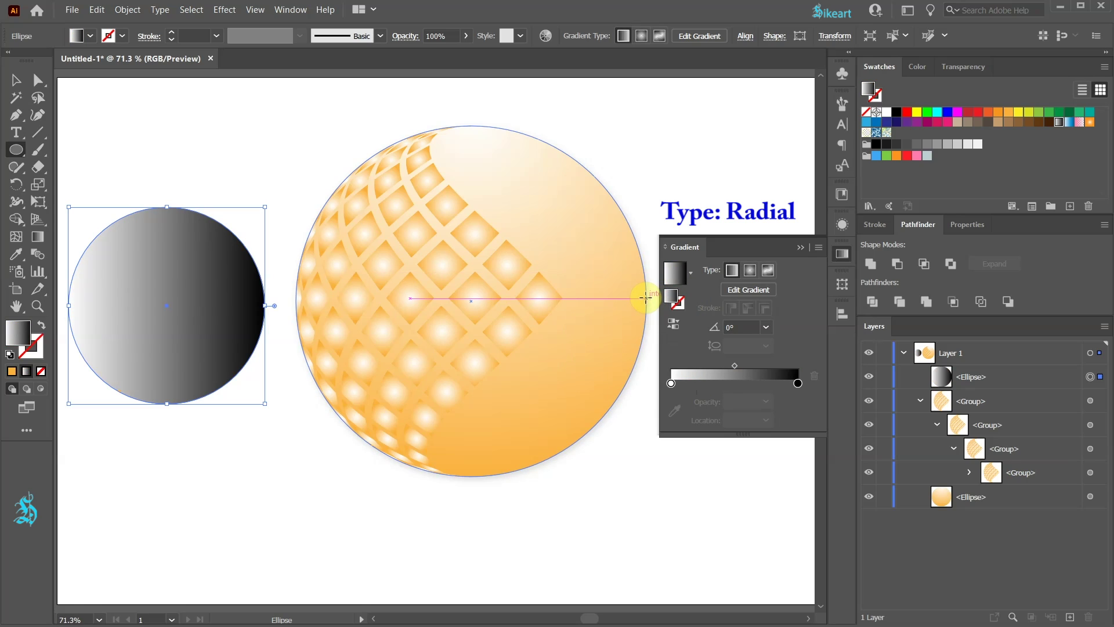
Make the gradient radial and reversed, with a black end stop at 0% opacity
click(750, 273)
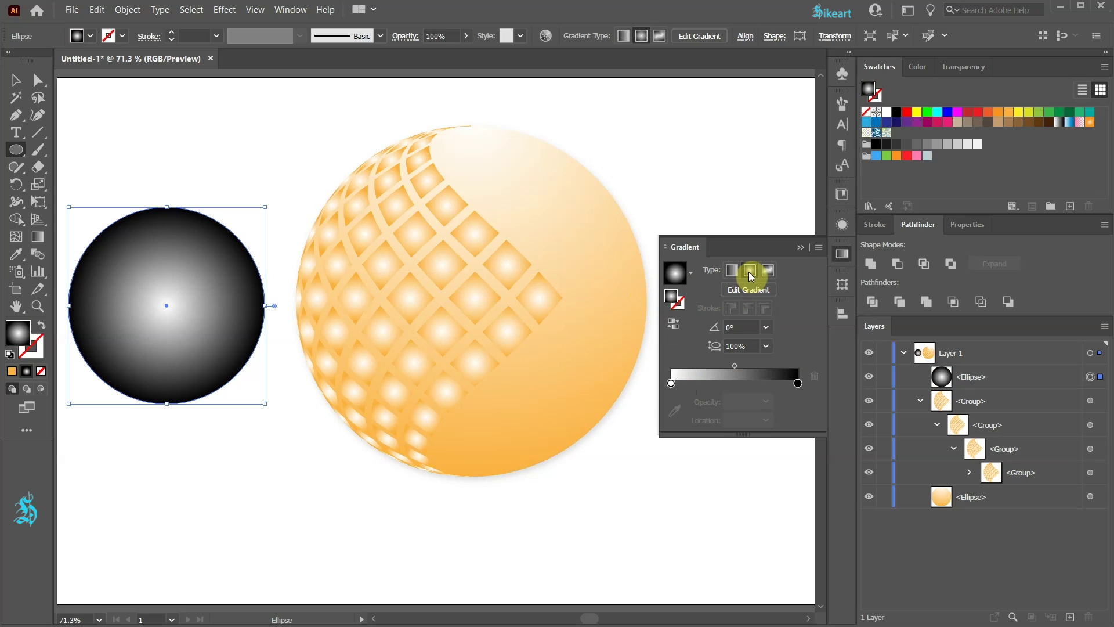
click(674, 326)
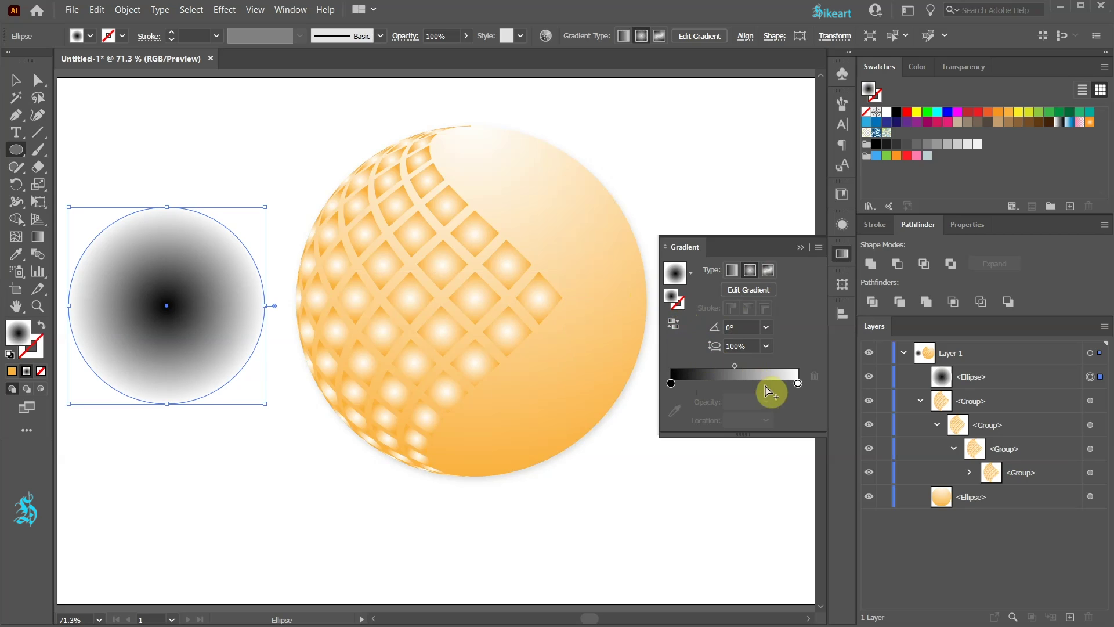
click(798, 383)
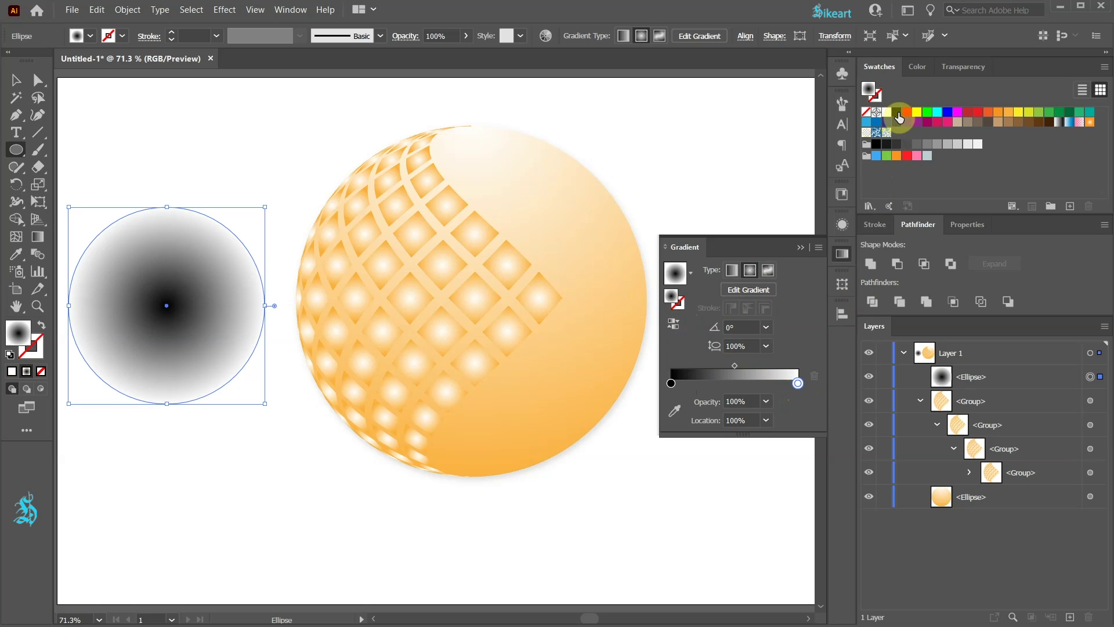
click(898, 114)
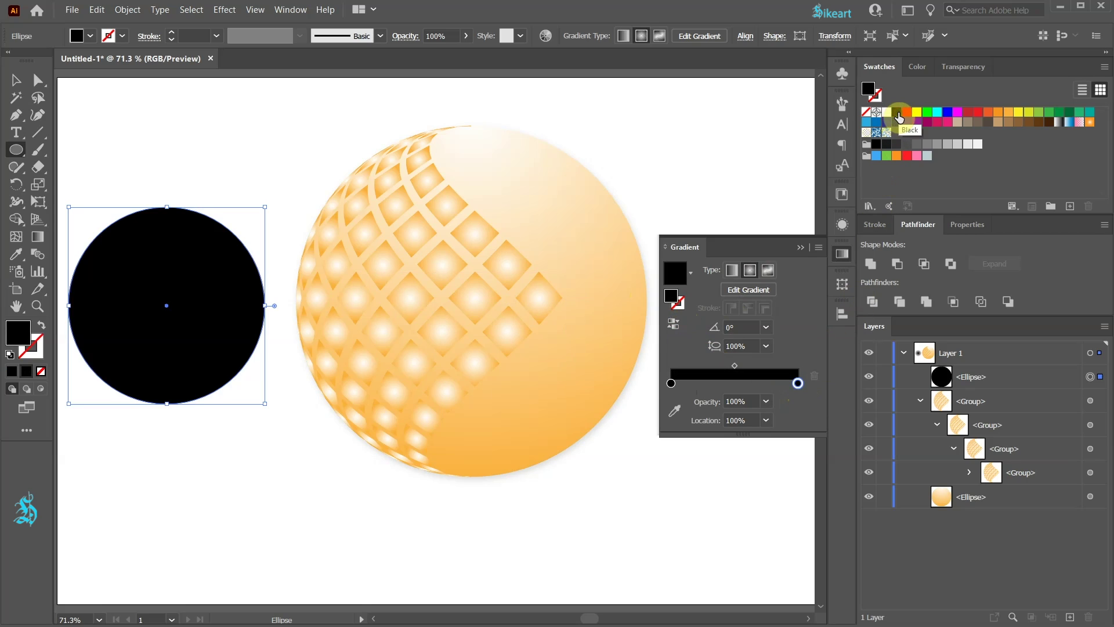
click(769, 402)
click(783, 416)
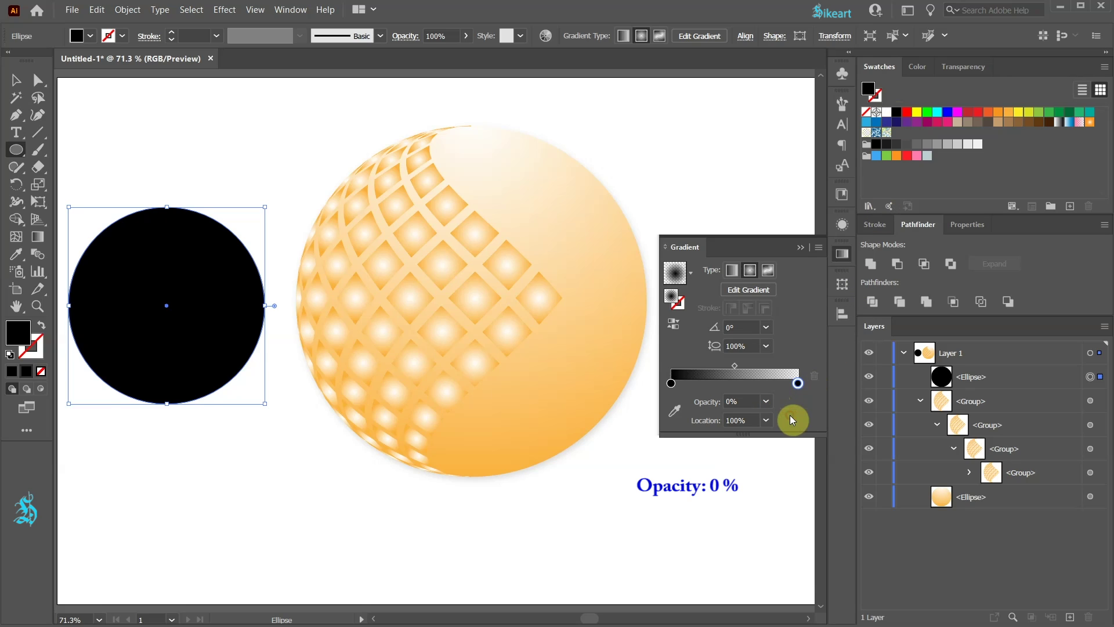
Set the gradient's start stop to mid-grey at 20% opacity
click(670, 384)
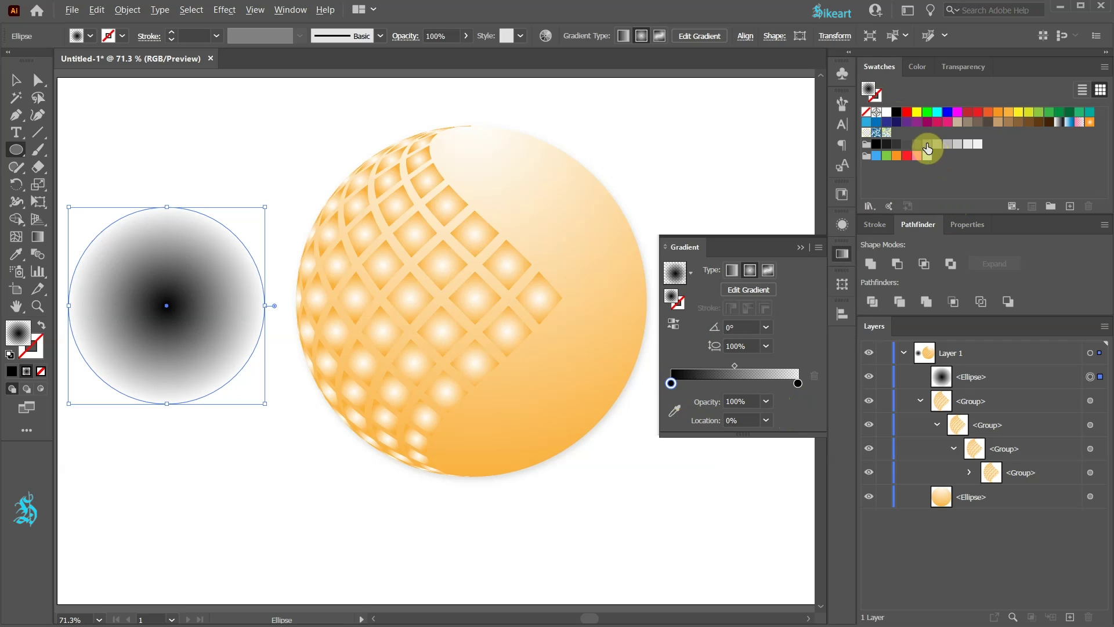
click(927, 145)
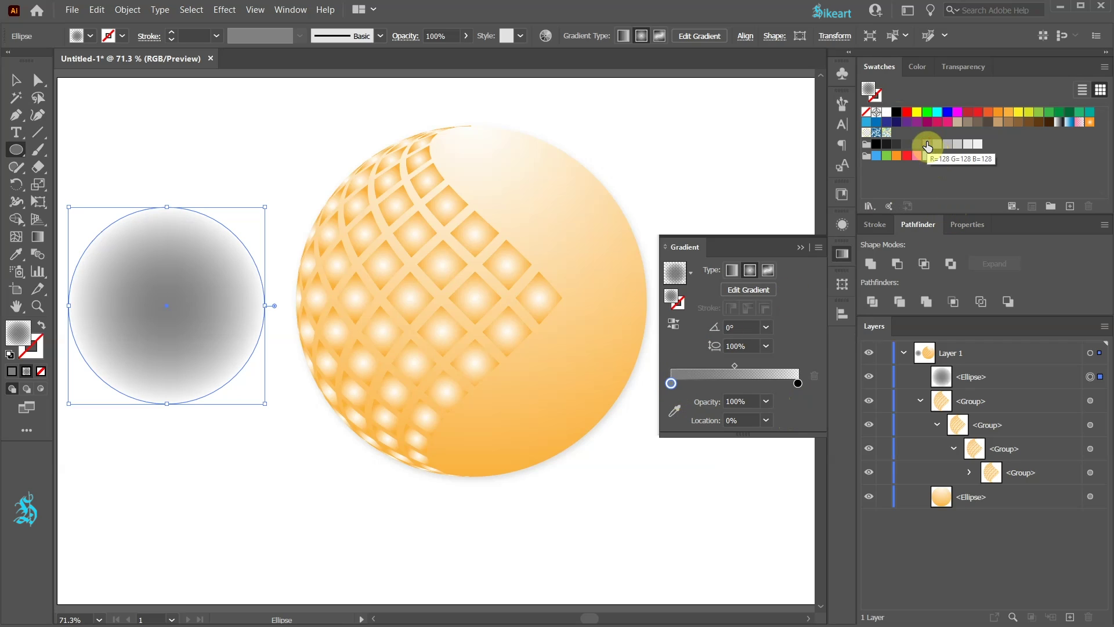
click(767, 401)
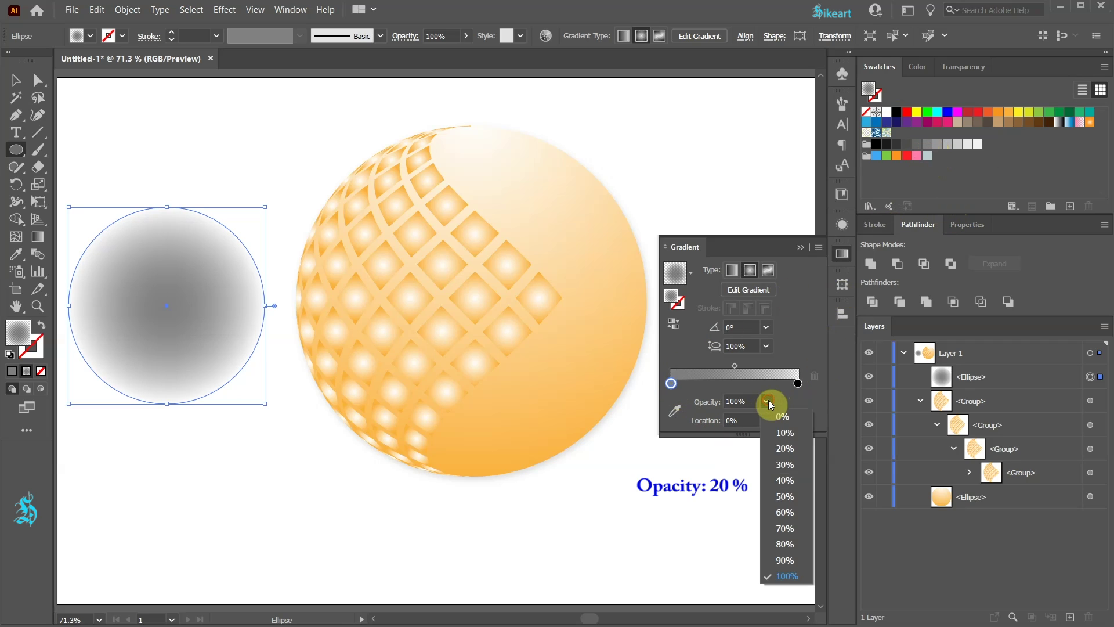
click(788, 449)
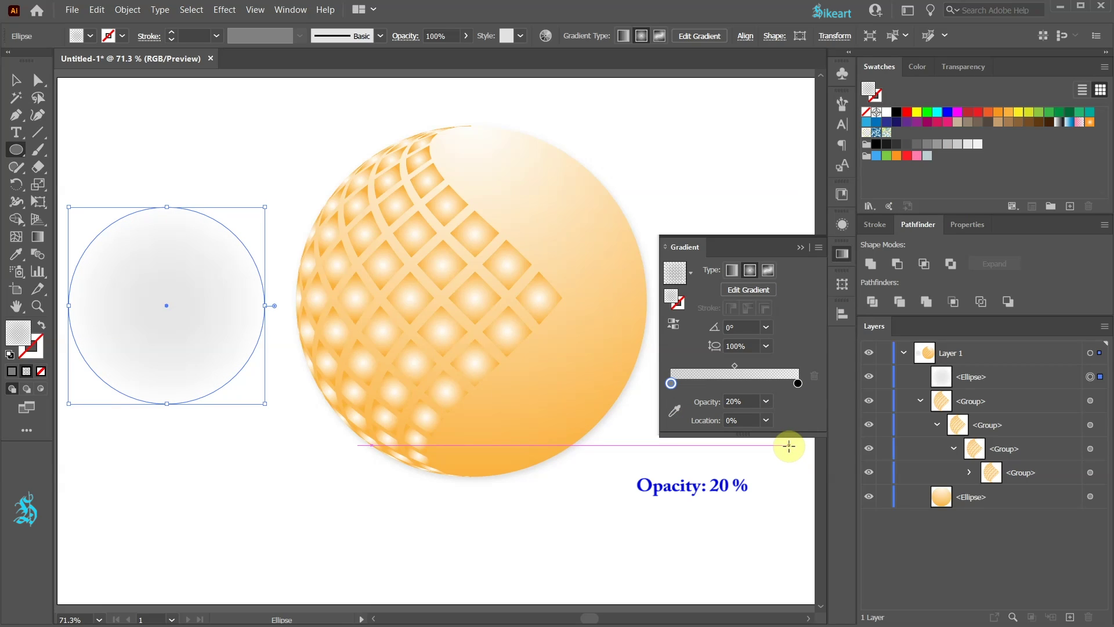
click(800, 247)
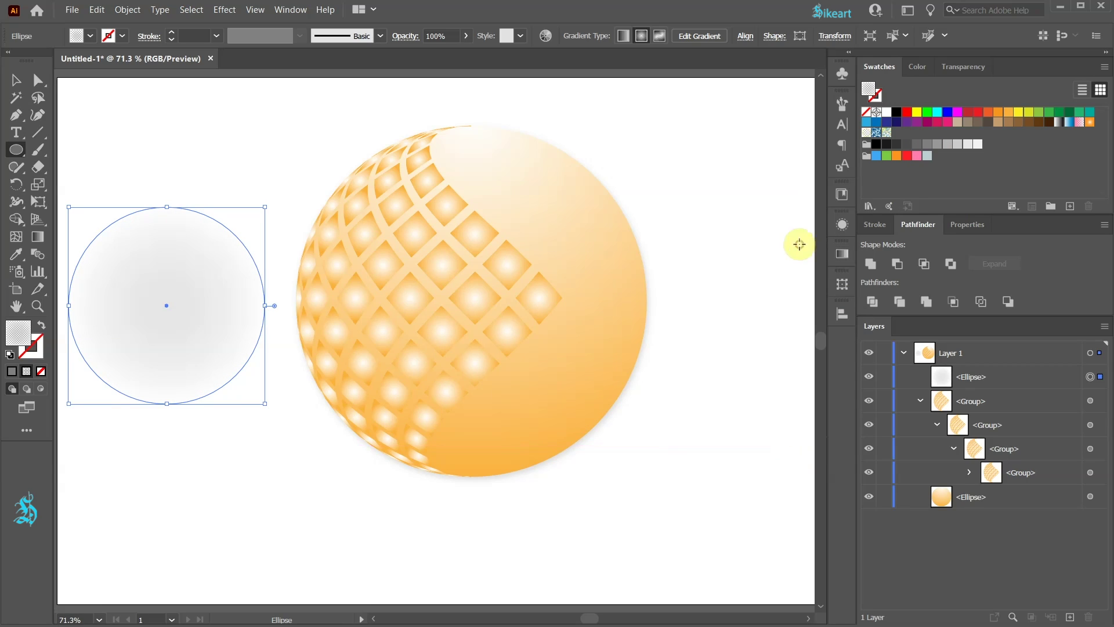
Squash the grey circle into a flat ellipse and move it below the sphere
key(v)
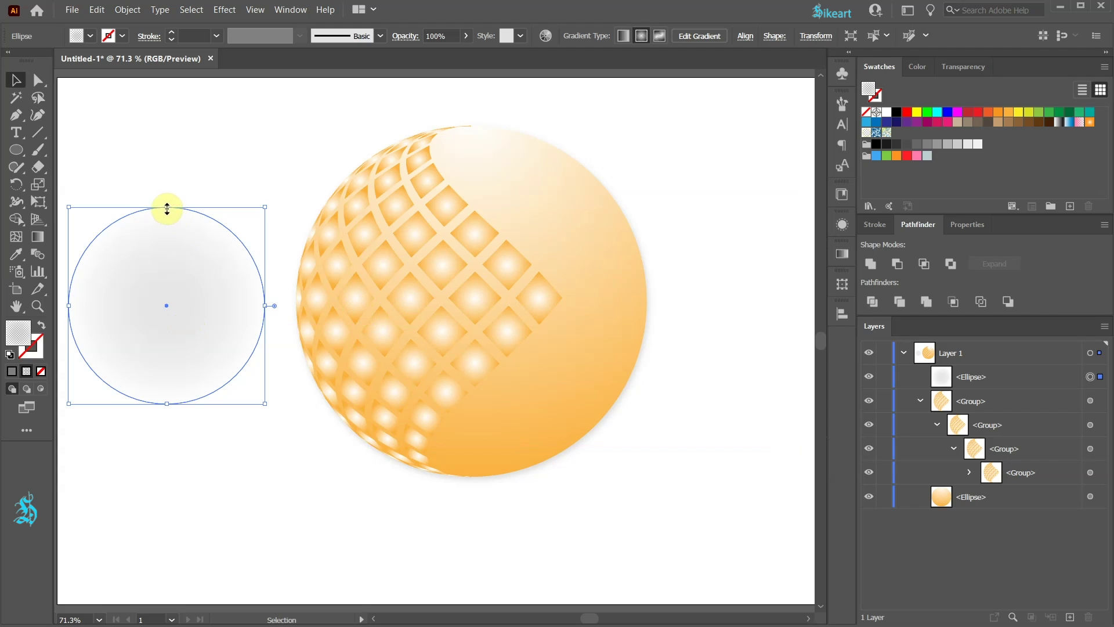
drag(167, 208, 373, 551)
click(187, 448)
drag(620, 462, 305, 154)
Group the sphere and lattice with Ctrl+G, then add the shadow ellipse to the selection
key(ctrl+g)
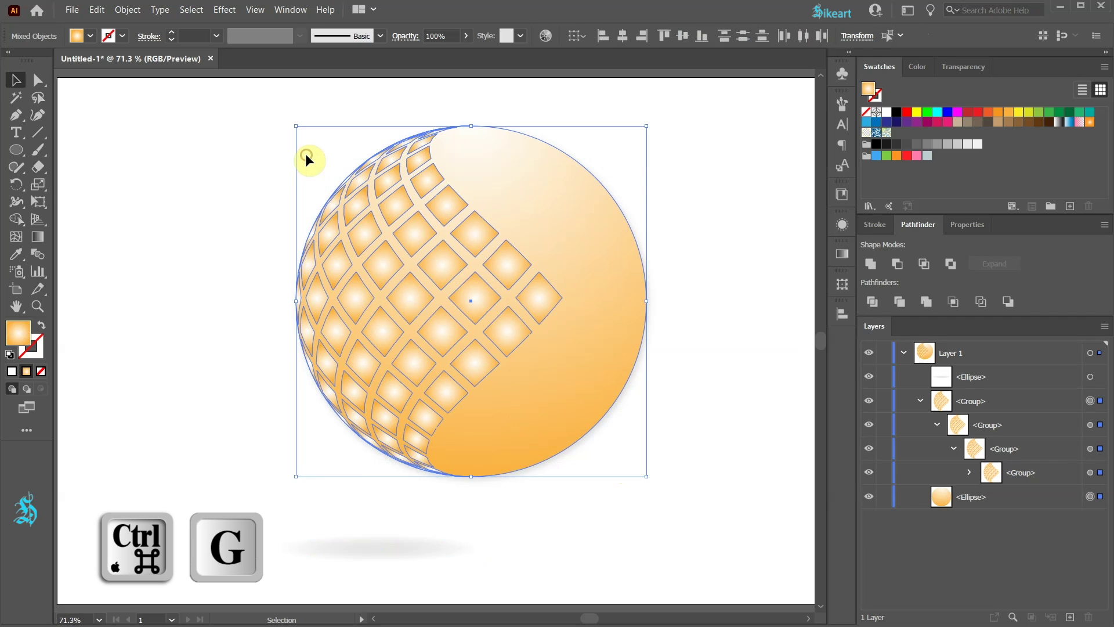
key(a)
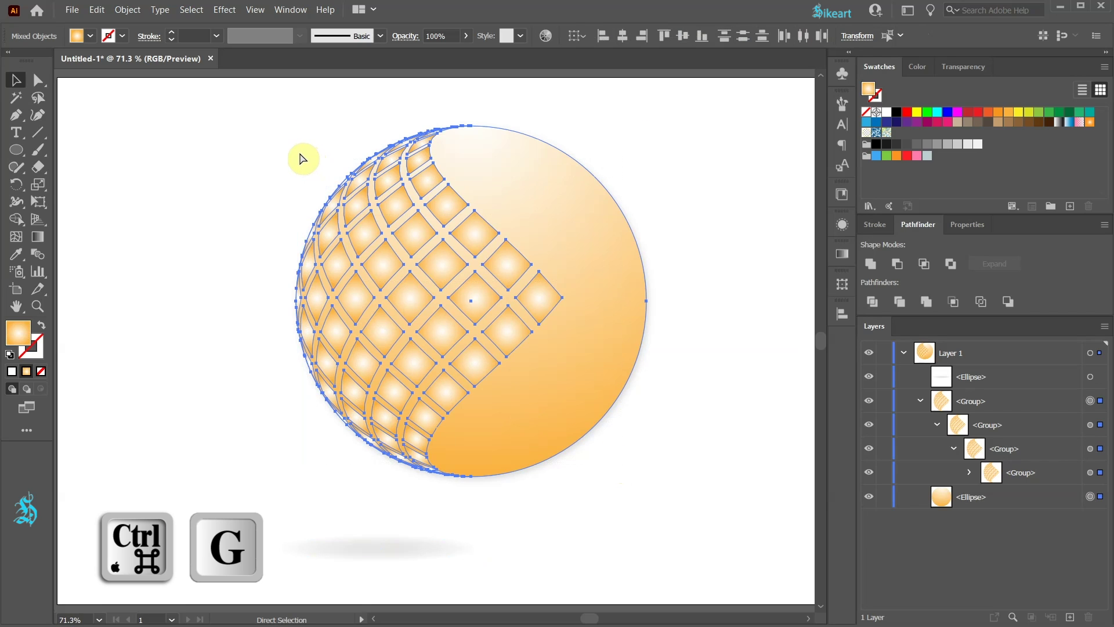
key(v)
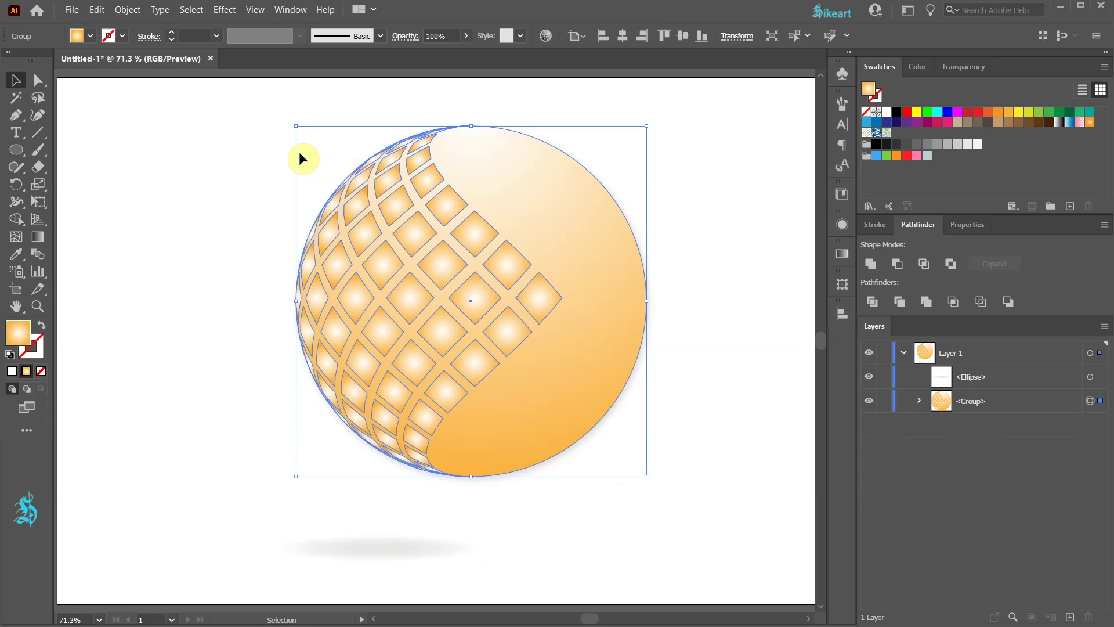
key(shift)
shift+click(384, 550)
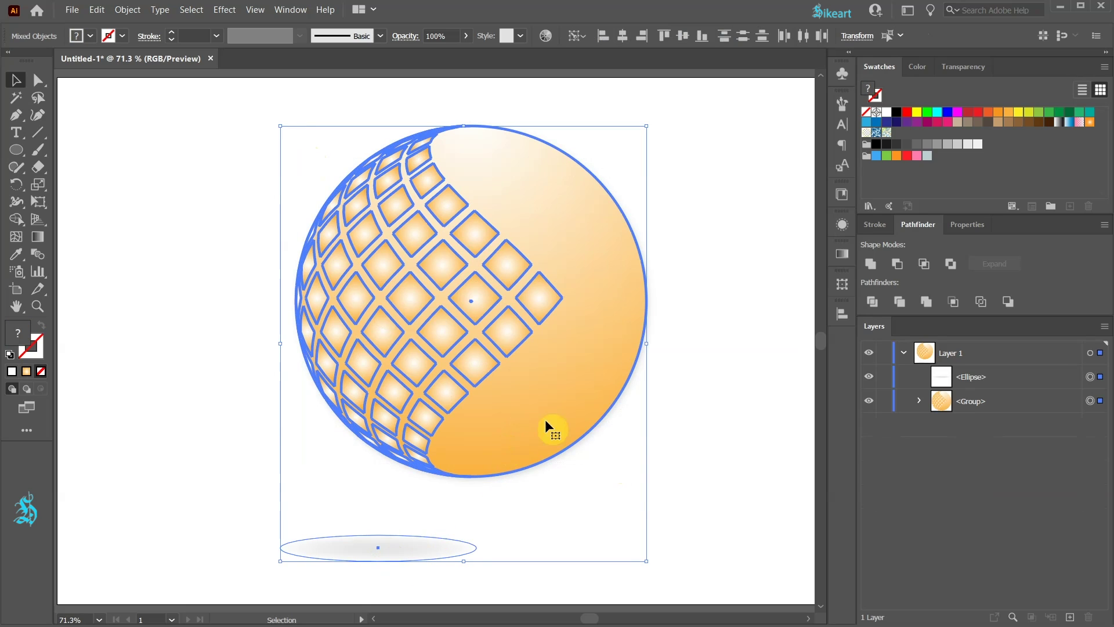
Align the shadow to the horizontal centre beneath the sphere
click(842, 315)
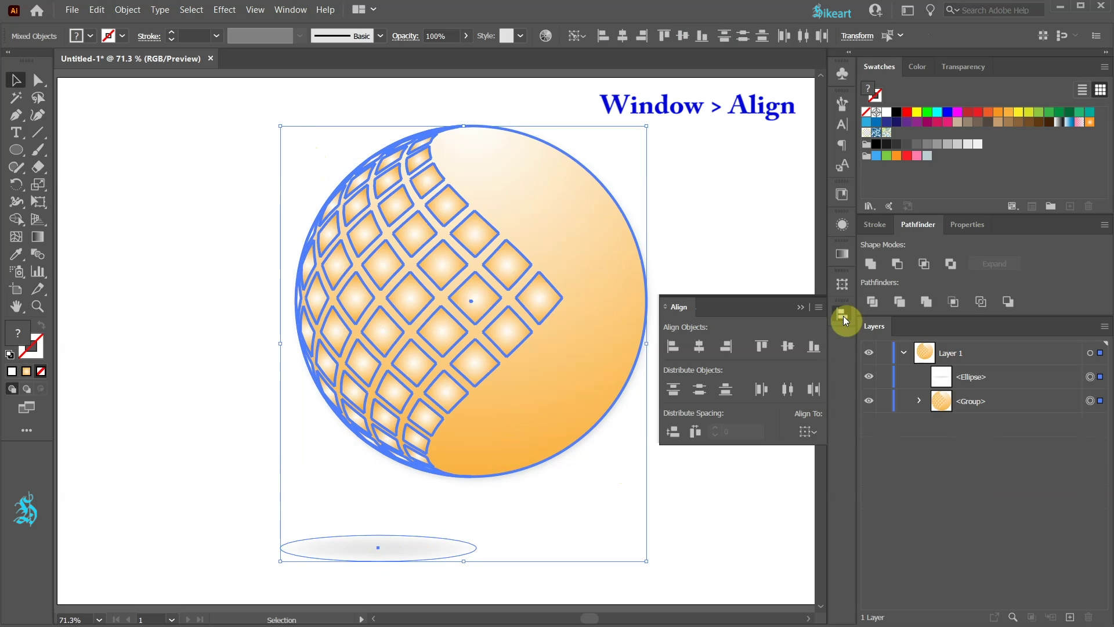
click(701, 346)
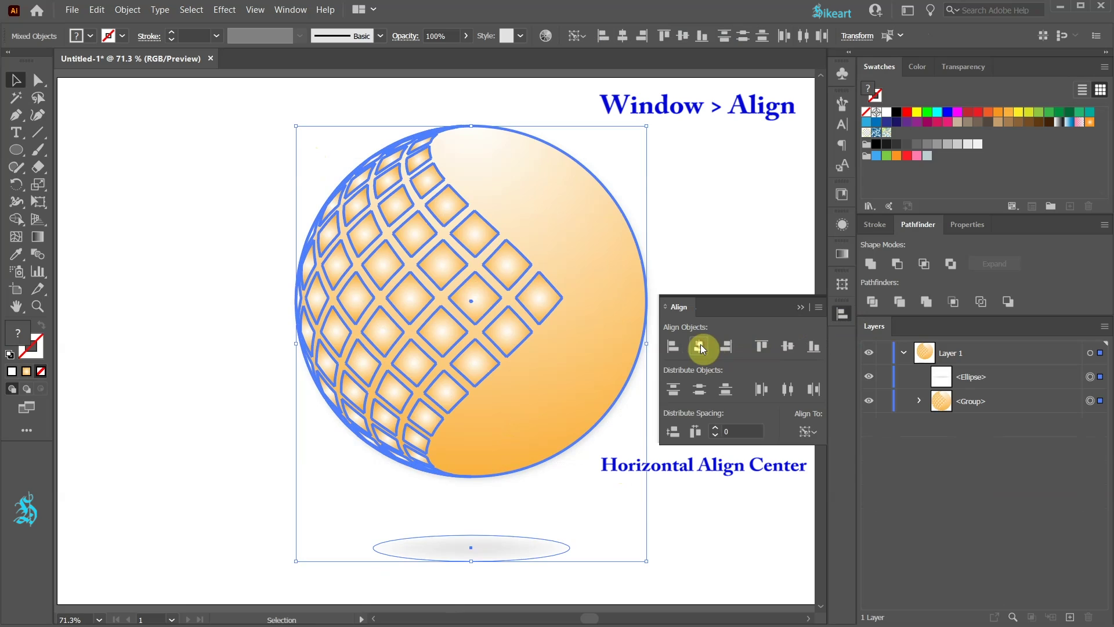
click(800, 308)
Widen the shadow ellipse evenly and move its gradient midpoint to about 34%
click(684, 437)
click(544, 554)
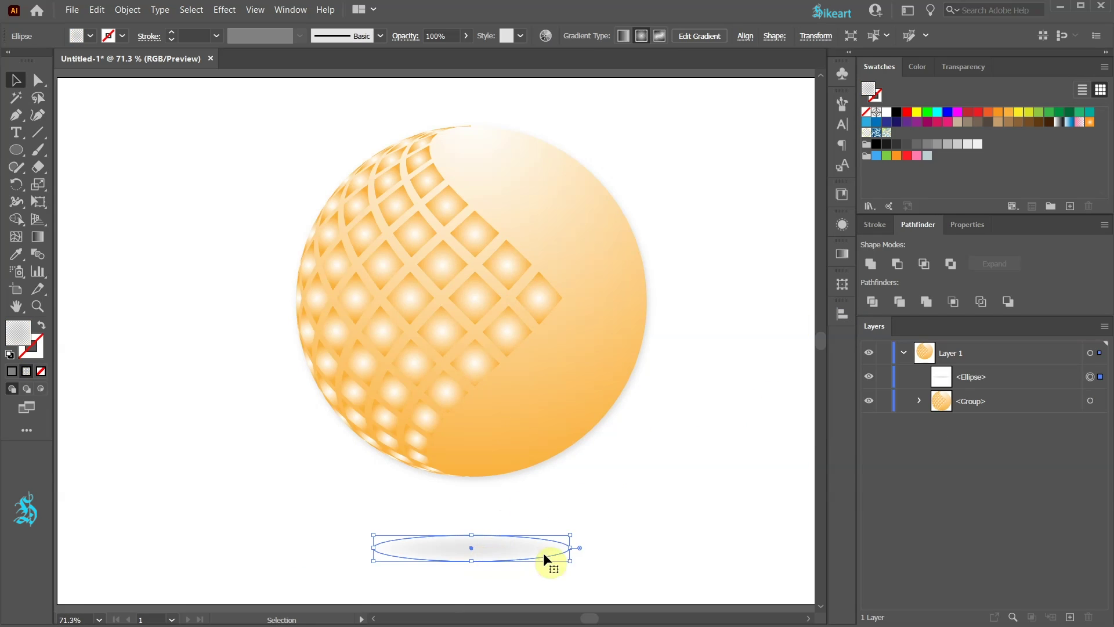
drag(569, 548, 602, 547)
click(842, 253)
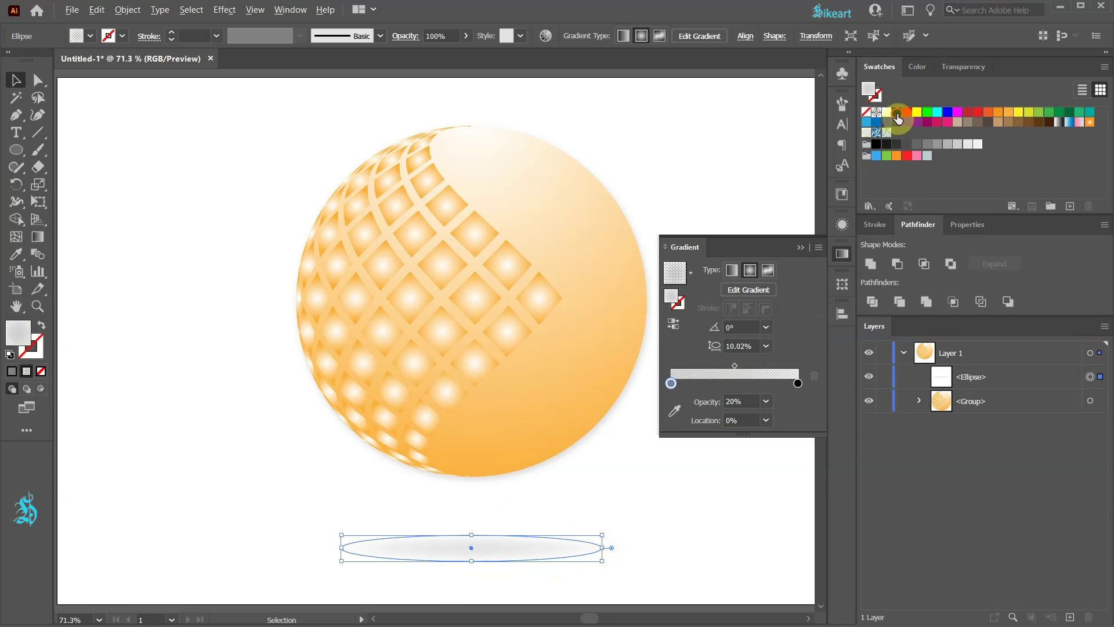
drag(898, 119, 721, 365)
click(749, 551)
key(ctrl+0)
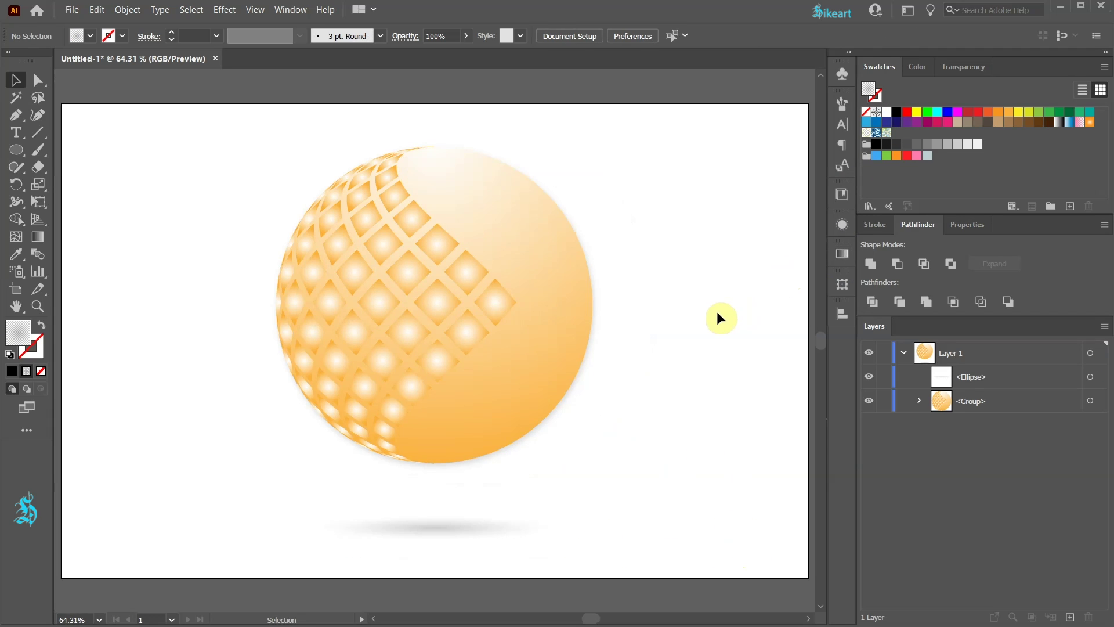
Select the sphere group and shift its hue and brightness in Recolor Artwork until light blue
drag(857, 289, 945, 289)
key(ctrl+0)
drag(688, 376, 379, 212)
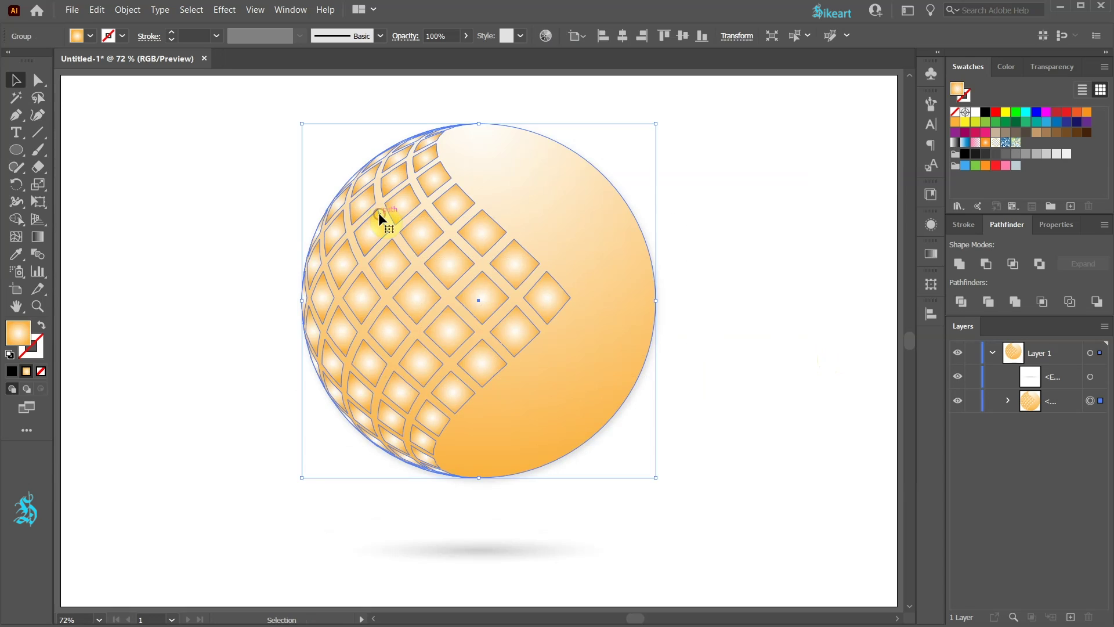
click(545, 35)
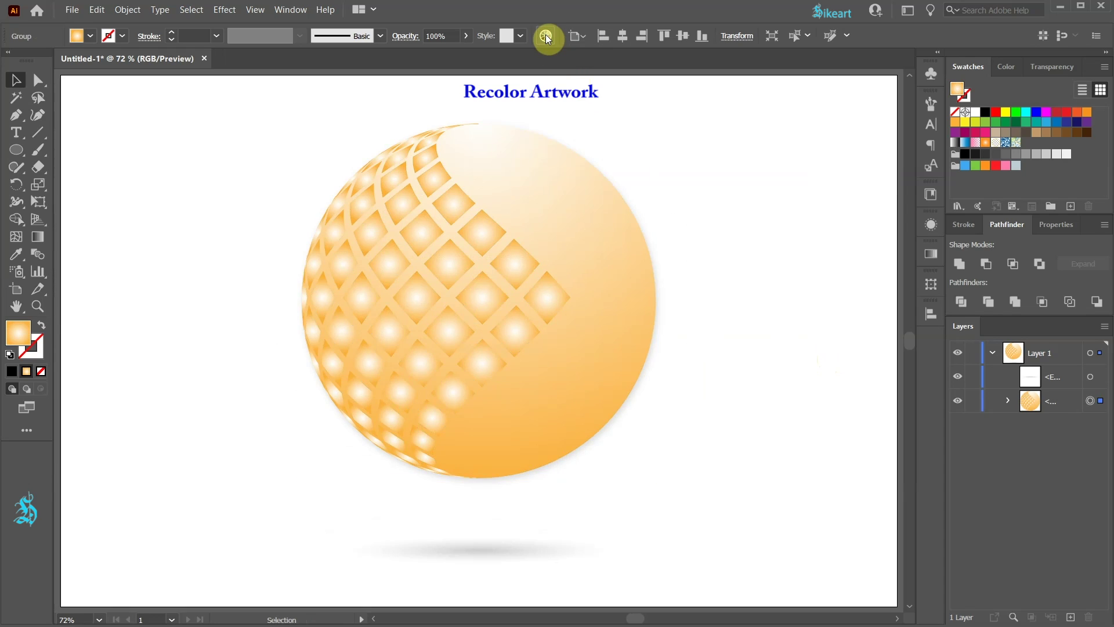
drag(524, 70, 785, 103)
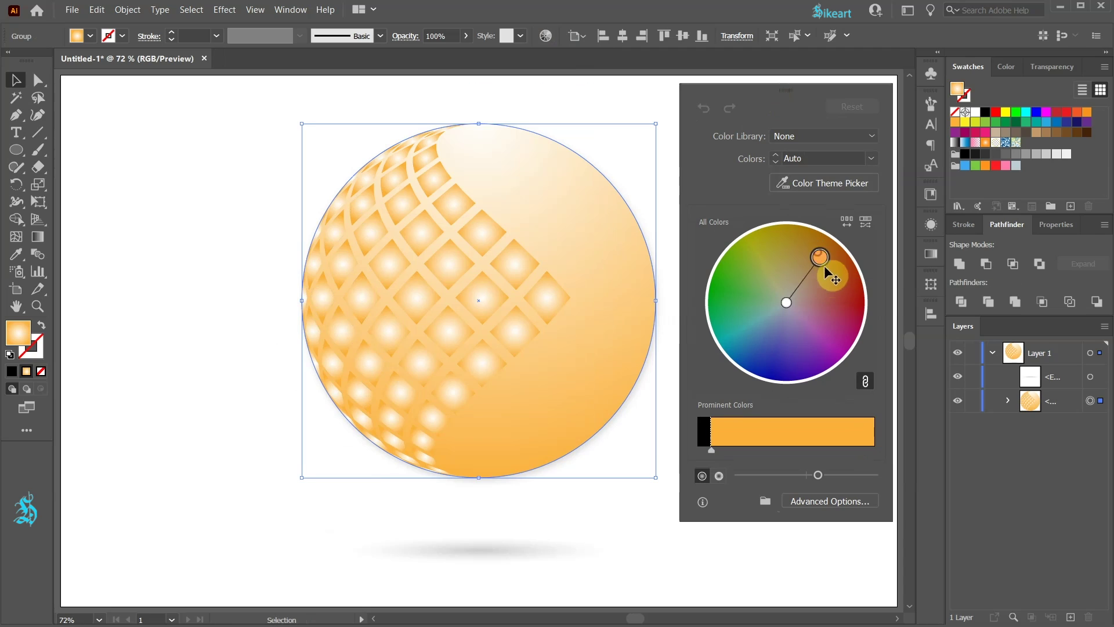
drag(825, 267, 746, 350)
mouse_move(814, 479)
mouse_down()
mouse_move(800, 478)
mouse_move(822, 479)
mouse_up()
click(628, 186)
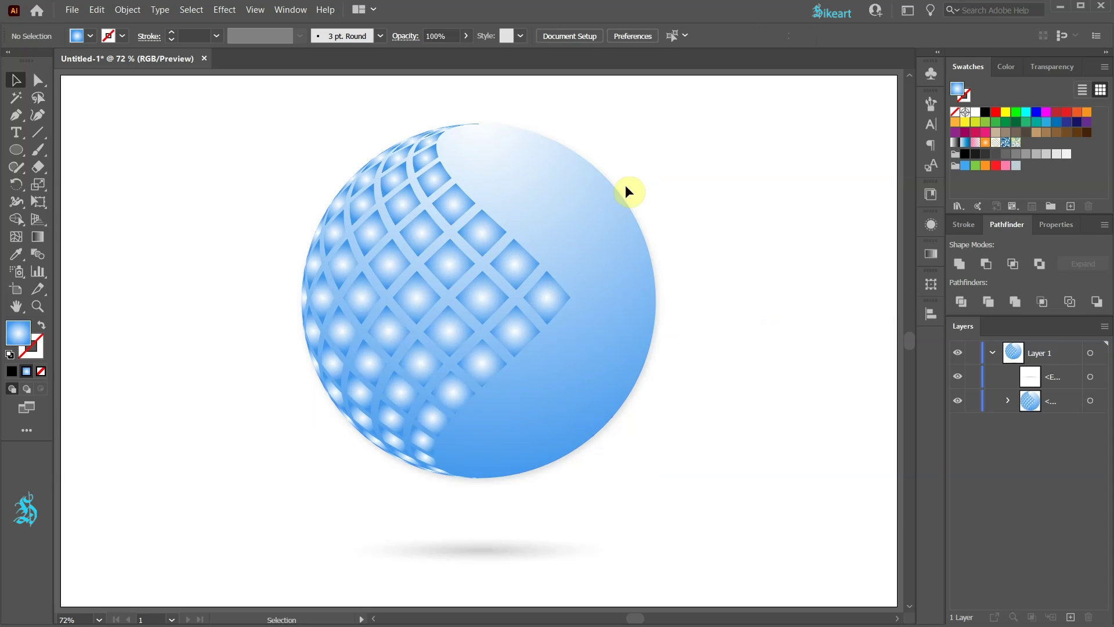
Ungroup the blue sphere, then select its base circle with the Gradient tool (G)
click(619, 265)
right_click(619, 265)
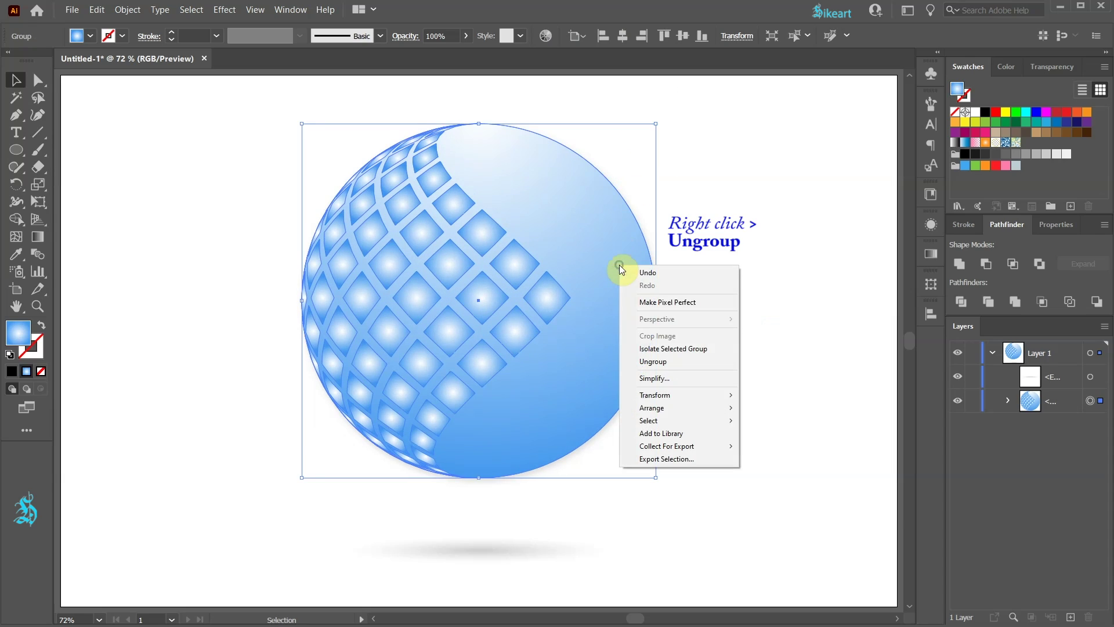
click(653, 362)
click(613, 317)
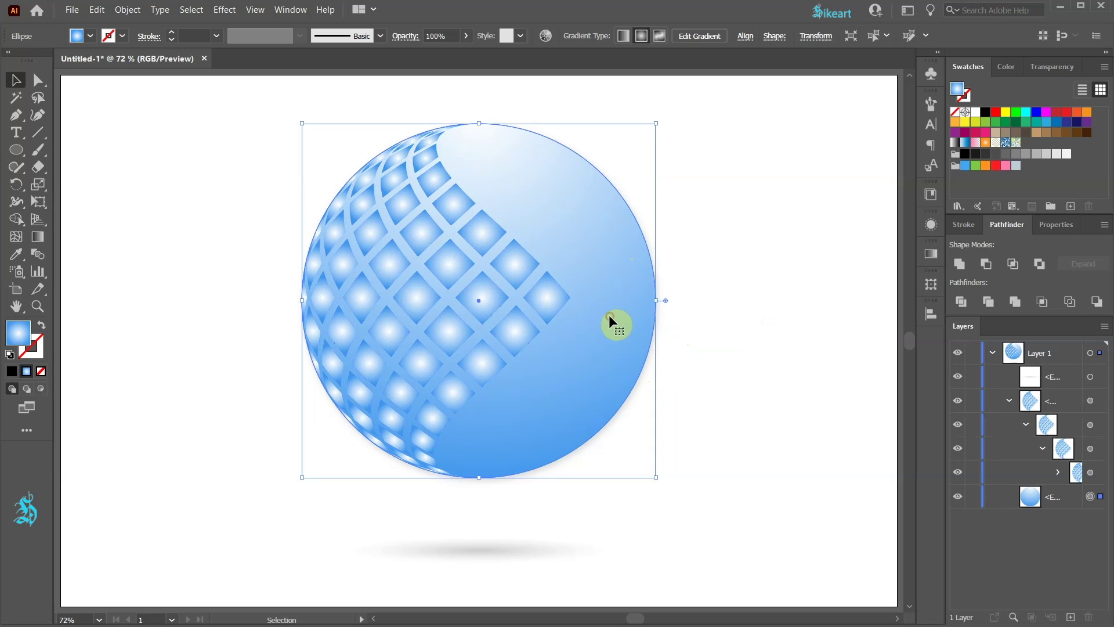
key(g)
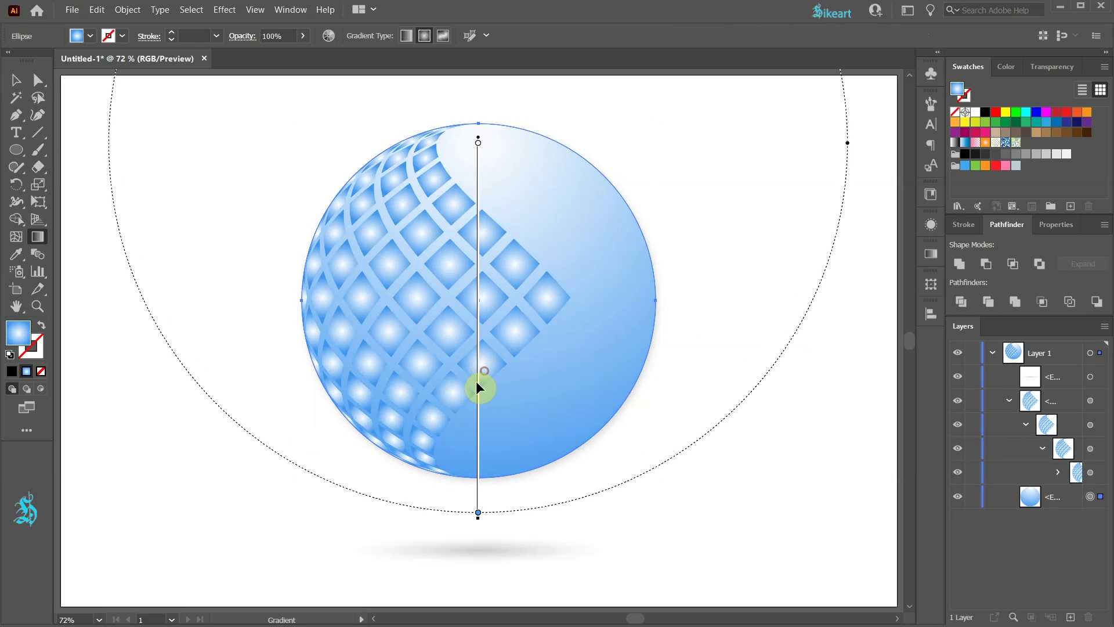
click(547, 478)
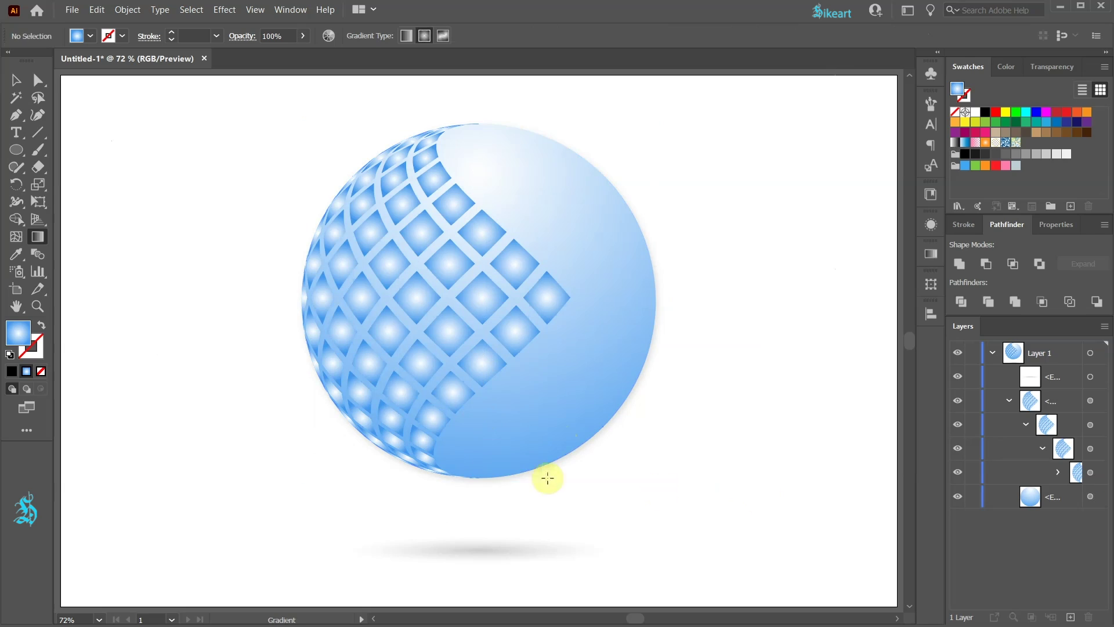